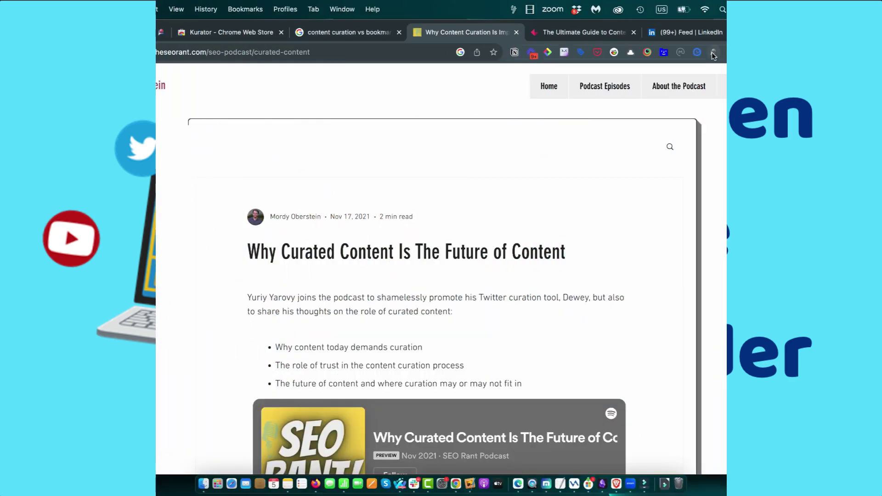
- Start a Kurator clip of the open curated-content article and set its folder to My Research
click(713, 53)
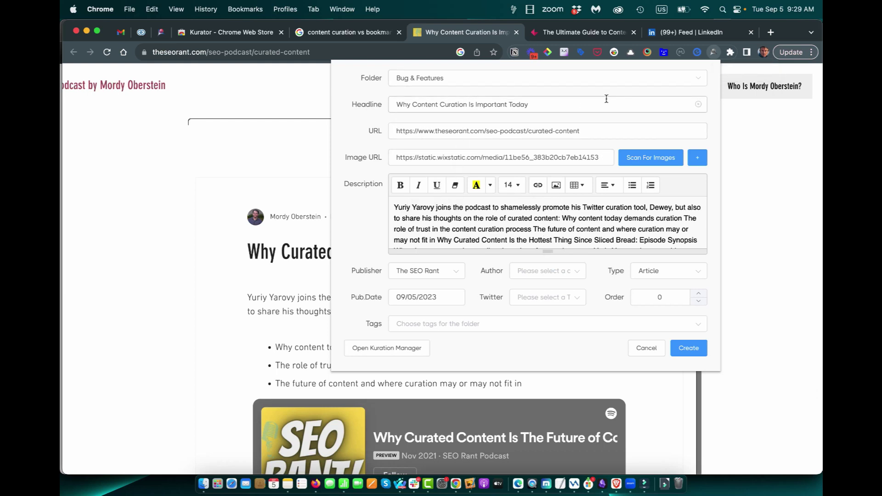
triple_click(588, 99)
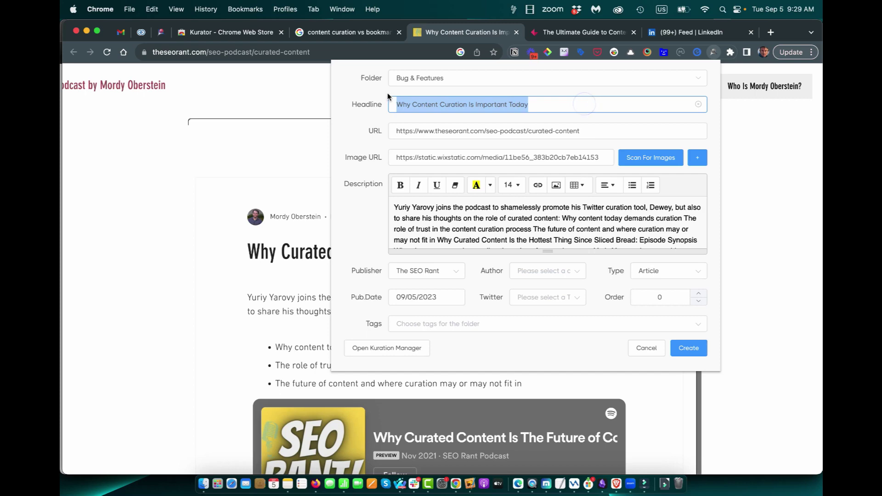
click(469, 79)
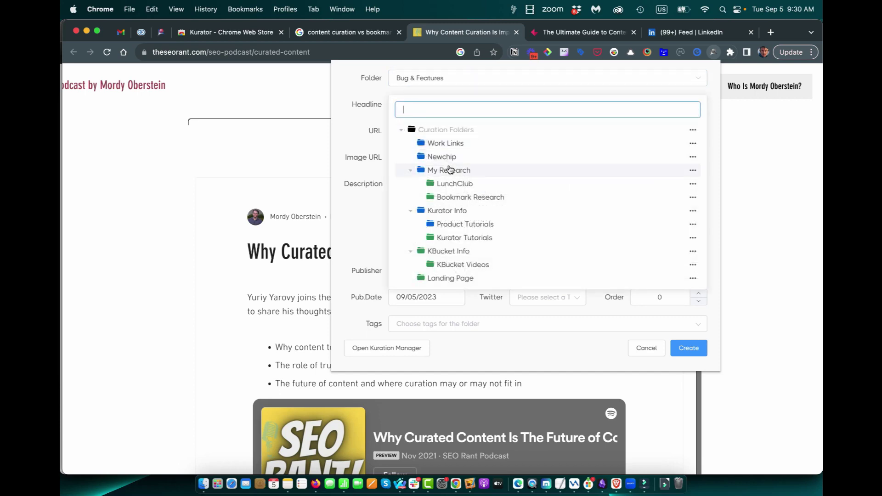
click(450, 169)
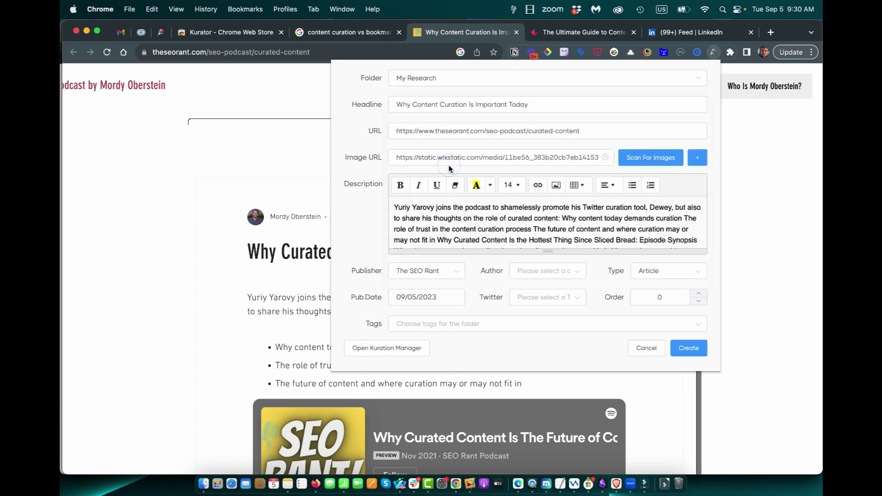
click(617, 76)
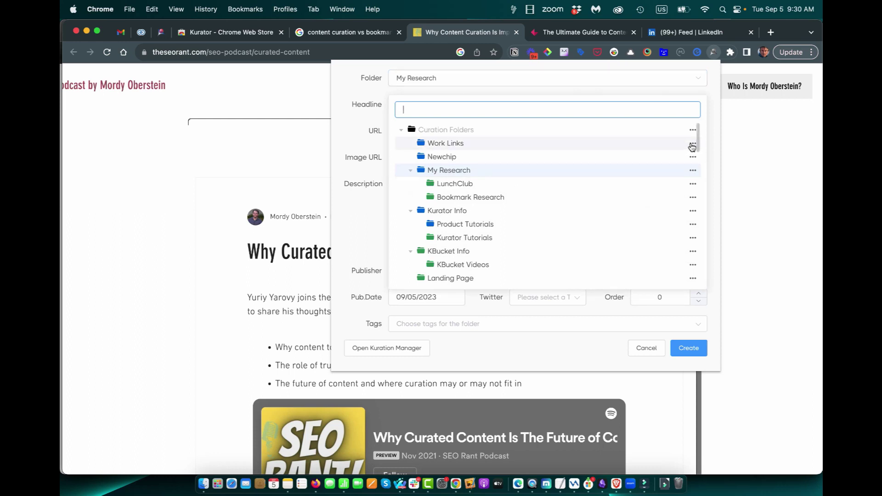
click(692, 144)
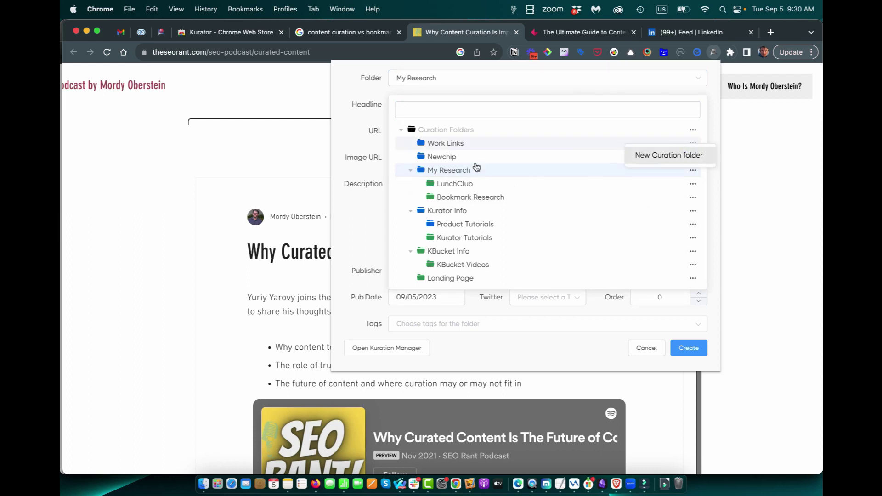
click(349, 132)
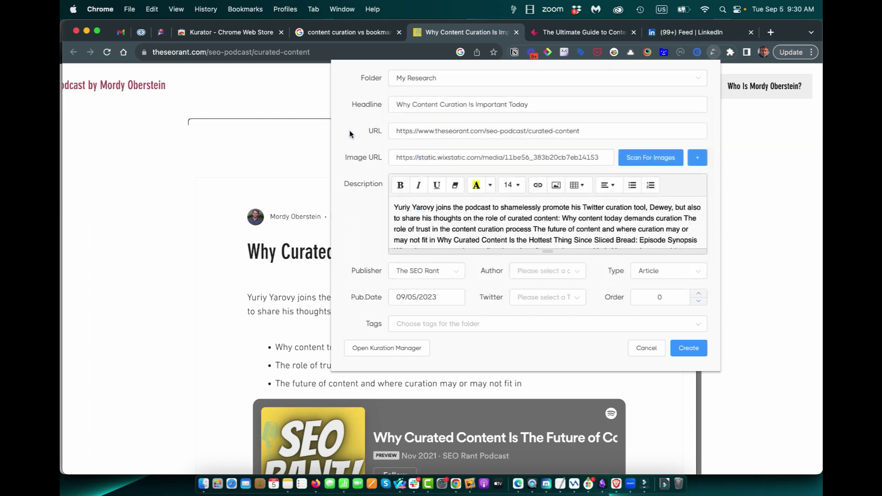
- Review the clip's image and description fields, and add the content curation tag
click(646, 153)
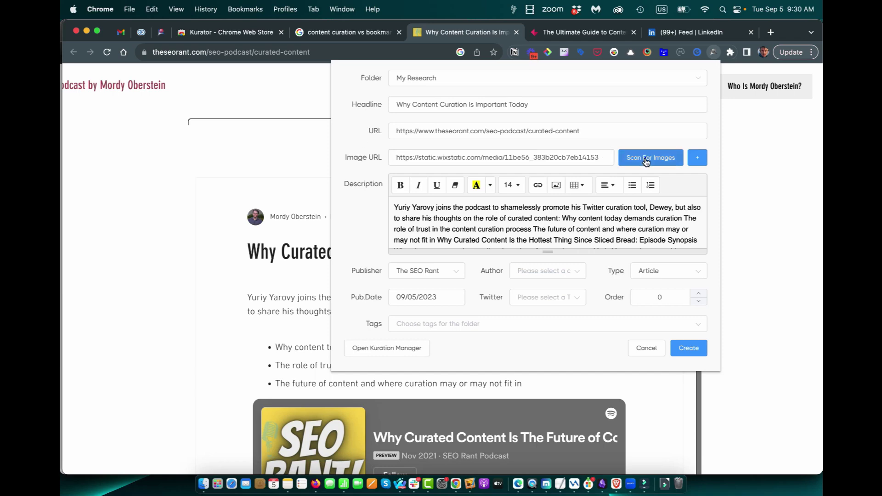
click(353, 175)
drag(406, 211, 610, 252)
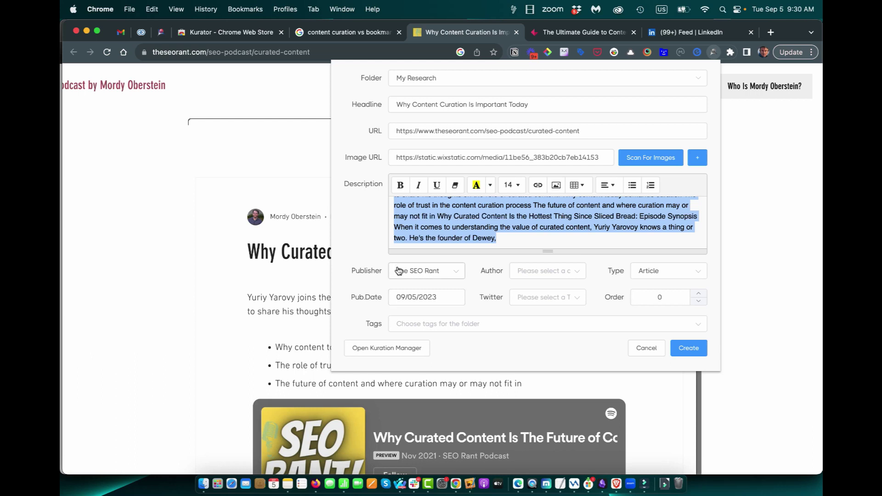
click(528, 273)
click(445, 325)
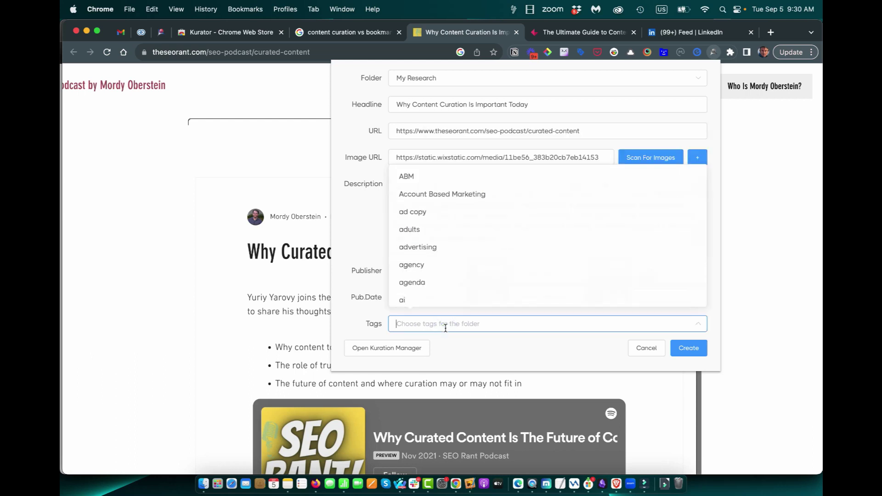
text(con)
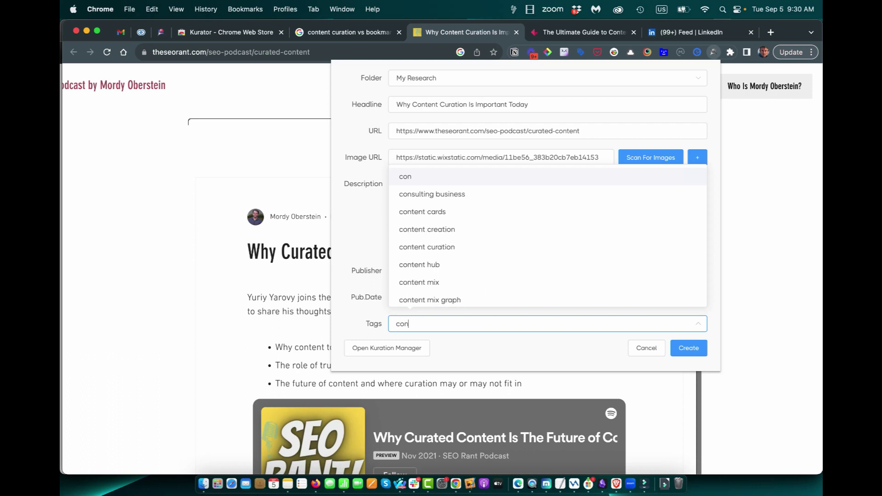
click(432, 247)
click(368, 238)
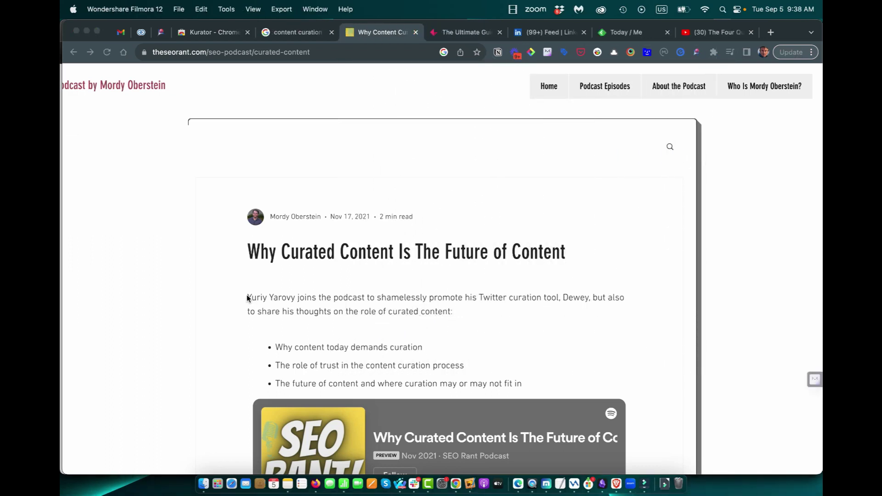
- Highlight the article's opening paragraph in blue, up to "the role of curated content:"
click(246, 296)
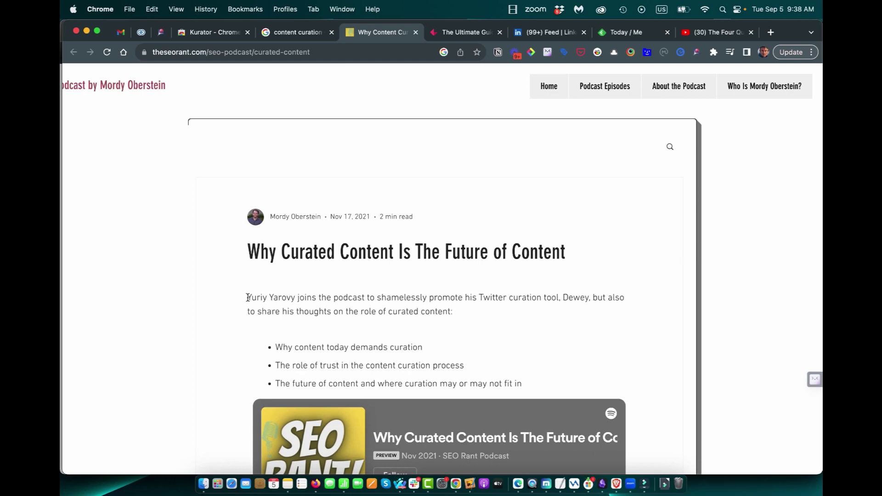
drag(247, 298, 492, 317)
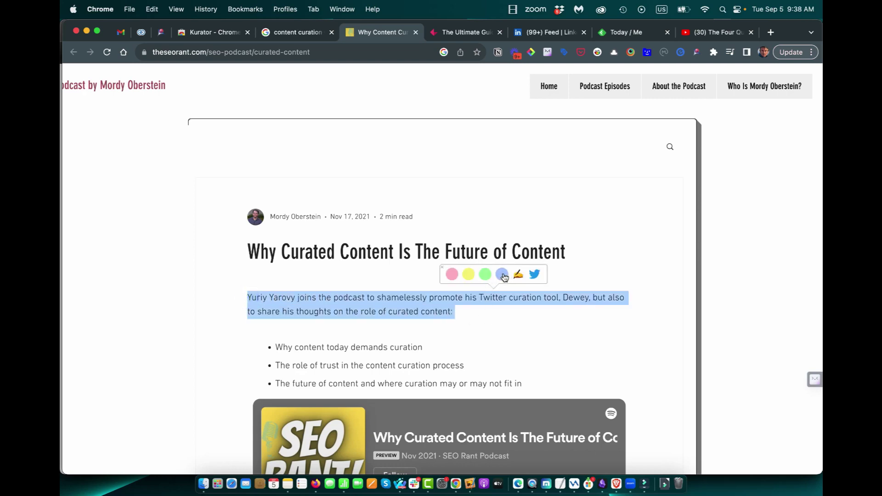
click(503, 275)
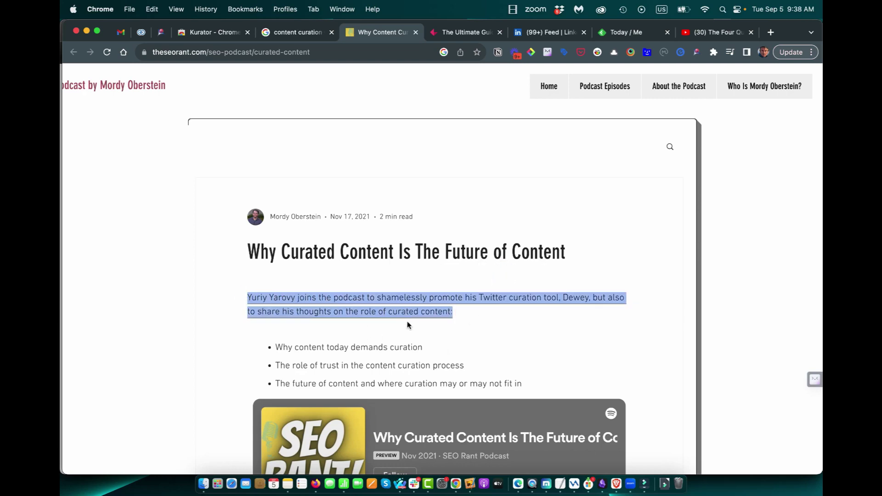
- Review the article's highlighted passages, show the AI summary of the page and copy it
scroll(407, 326, down, 10)
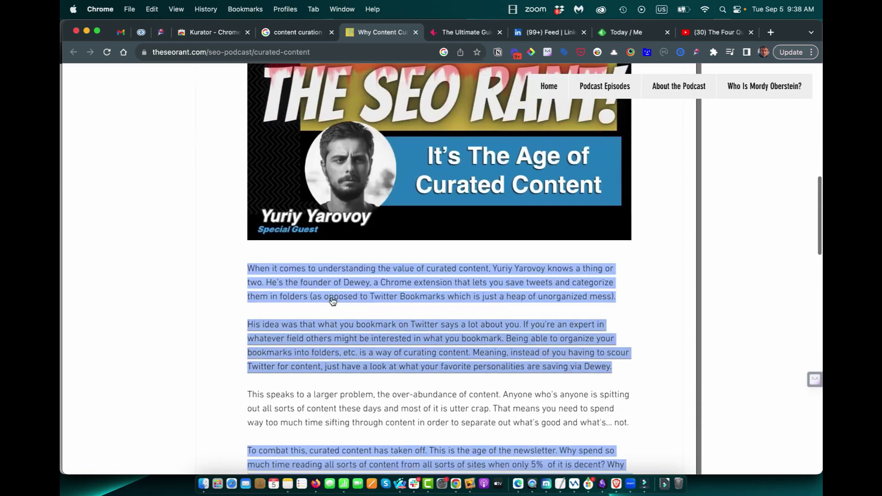
scroll(449, 327, down, 5)
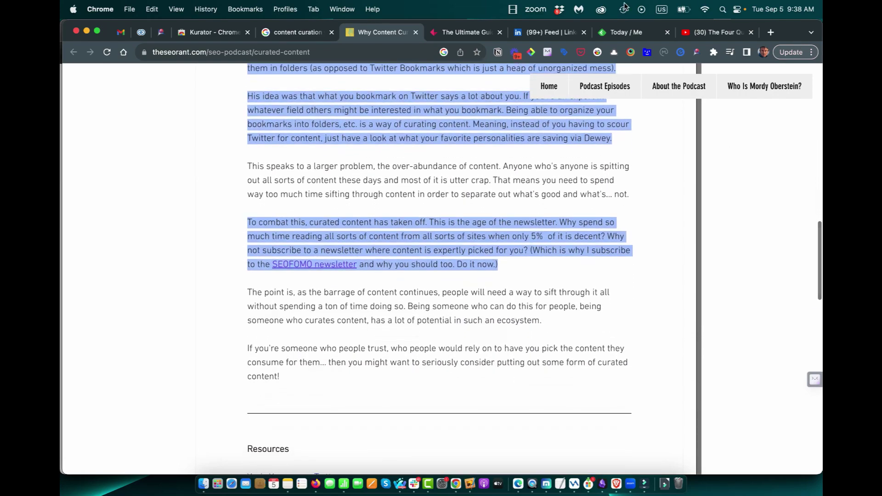
click(532, 51)
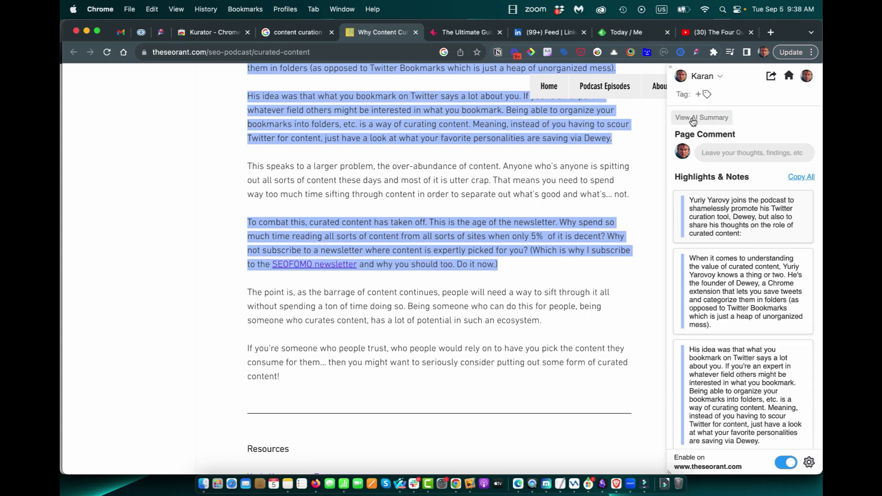
click(693, 118)
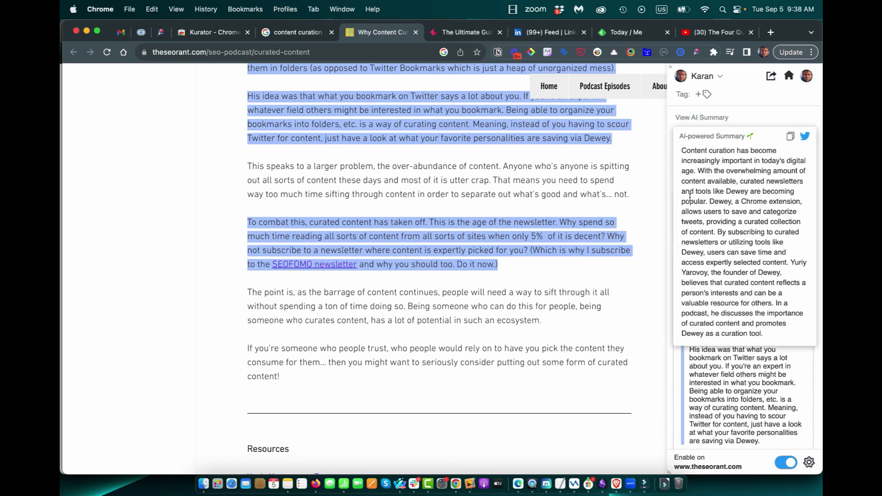
click(790, 137)
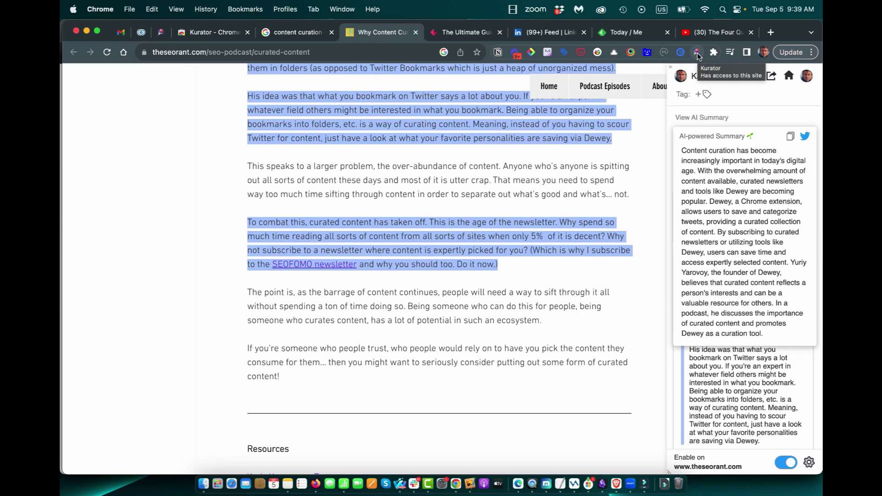
- Replace the Kurator clip's description with the copied AI summary and delete the article URL at its end
click(697, 53)
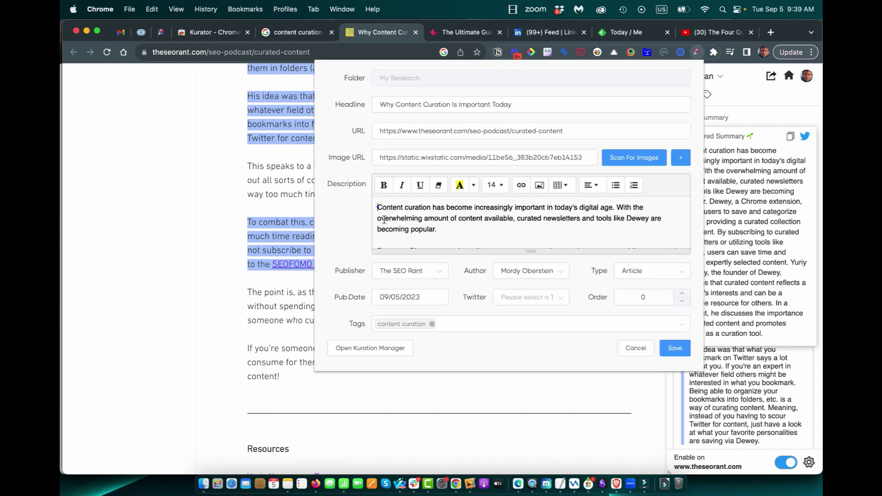
key(super+a)
key(BackSpace)
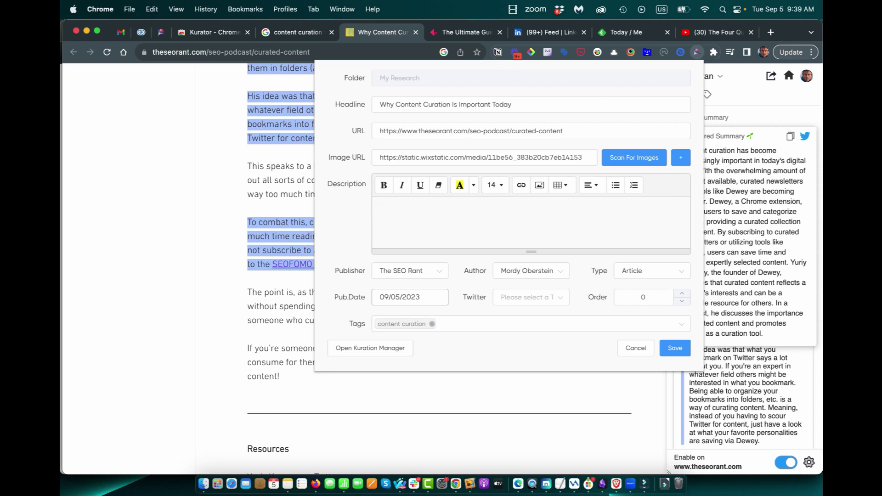
key(super+v)
drag(577, 242, 336, 241)
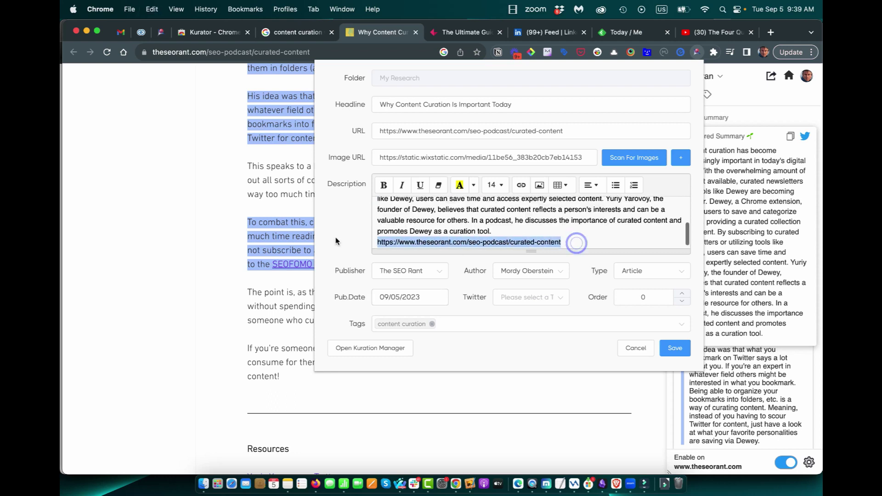
key(BackSpace)
key(BackSpace)
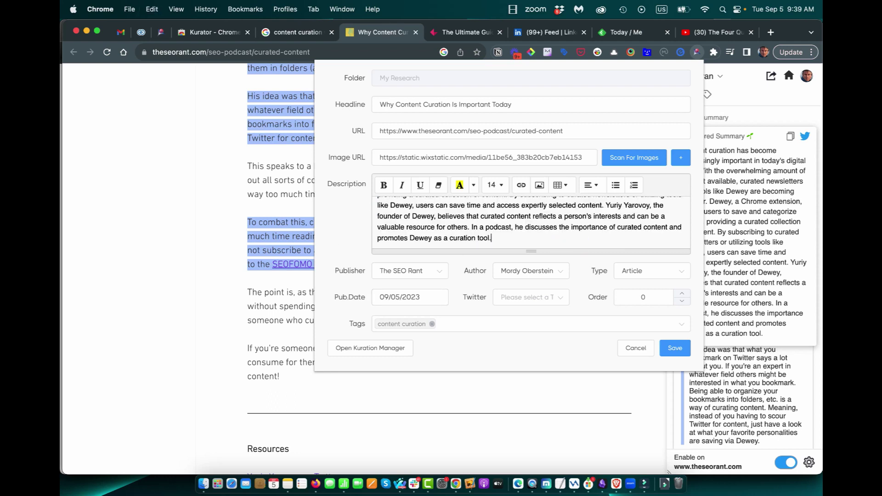
- Enlarge the description box and split the summary into three paragraphs, before "Dewey, a Chrome extension" and before the sentence about Dewey's founder
click(532, 249)
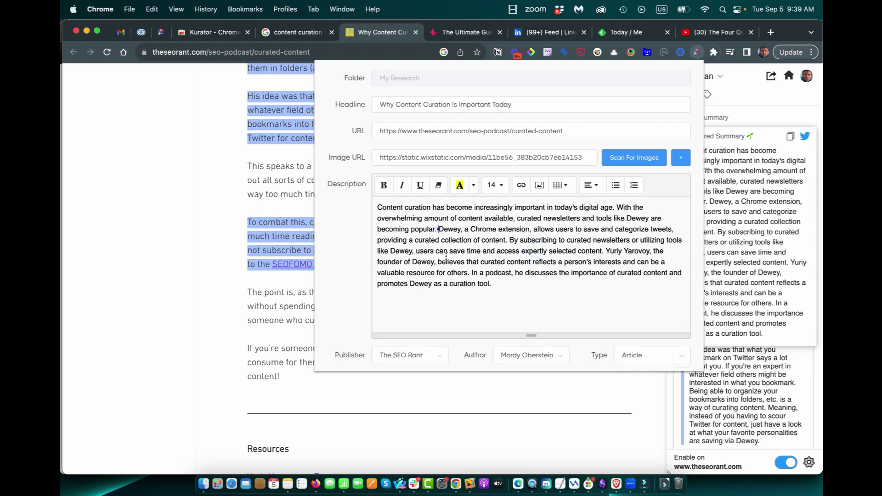
key(Return)
key(Return)
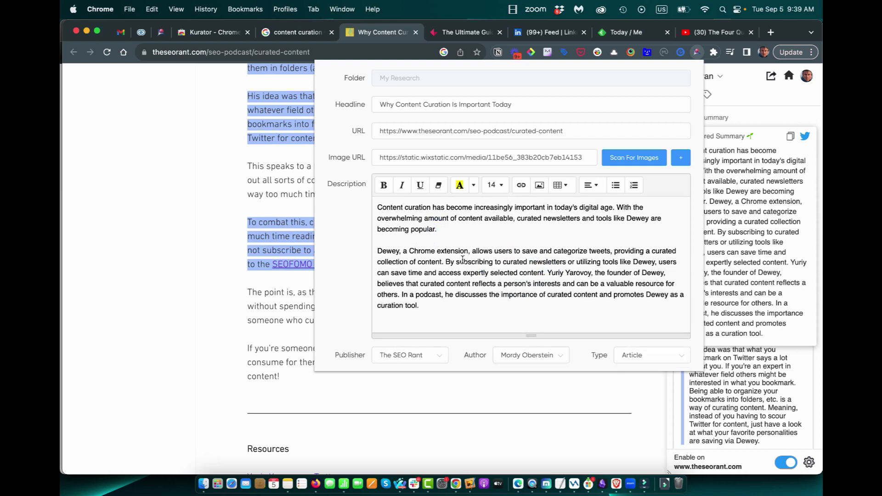
scroll(463, 260, down, 2)
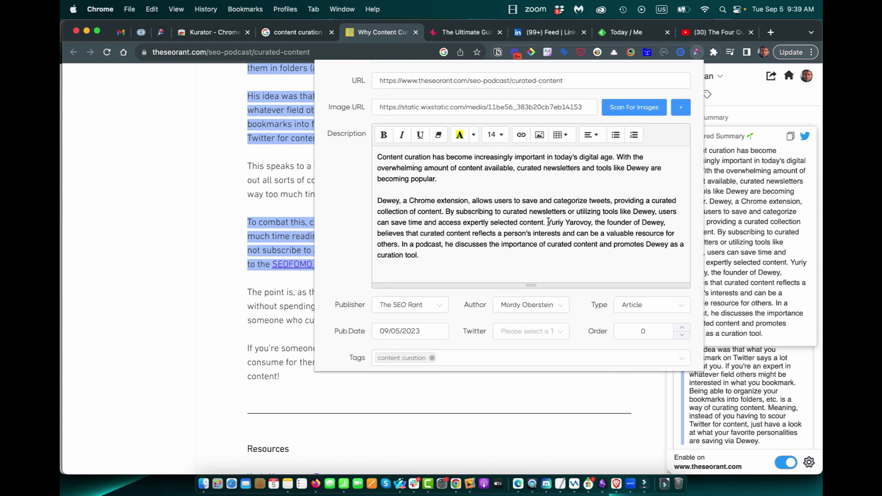
click(548, 223)
key(Return)
key(Return)
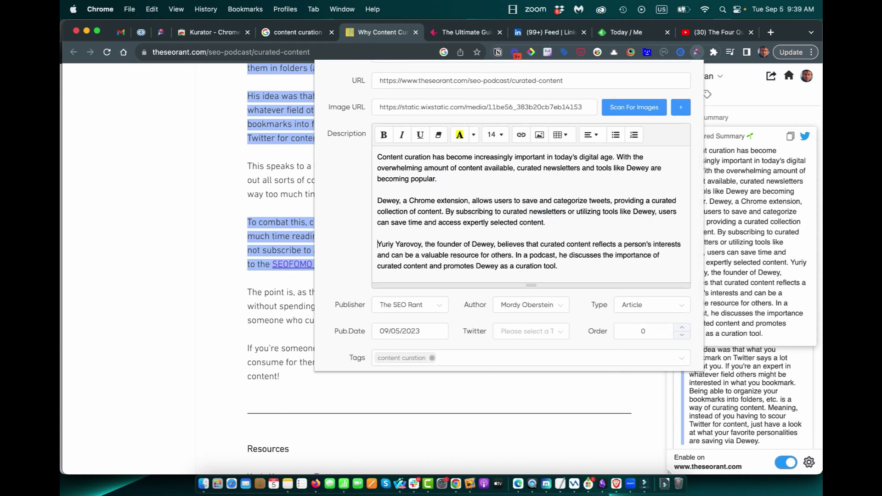
- Check the clip's remaining fields and save the edited clip
scroll(525, 228, down, 1)
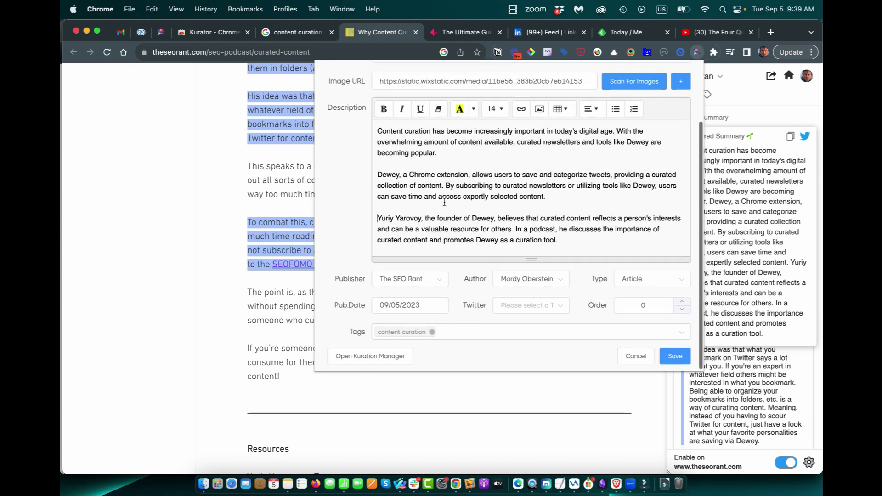
scroll(501, 229, up, 3)
scroll(546, 250, down, 3)
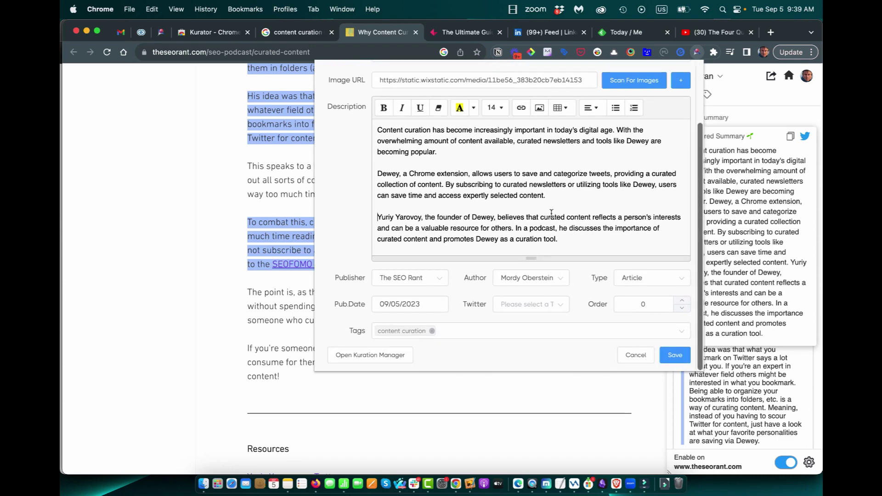
click(677, 354)
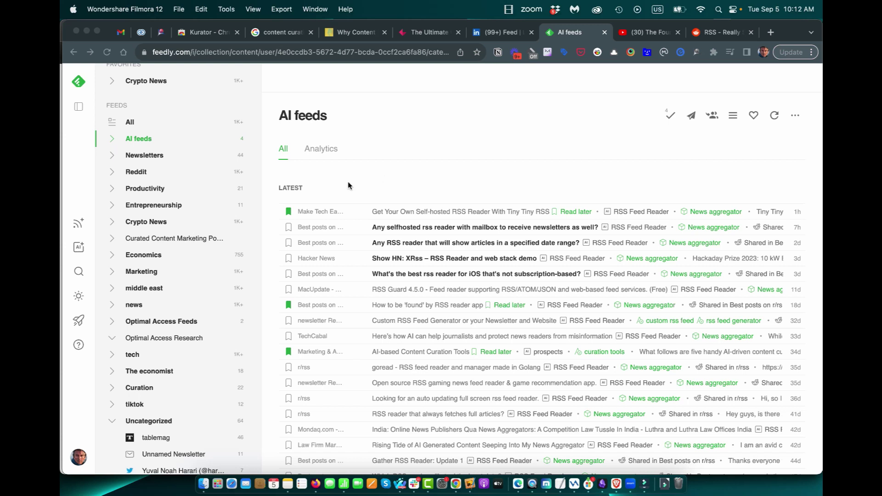
- In Feedly, expand the Newsletters folder and save "Any RSS reader that will show articles in a specified date range?" to Read later
click(112, 156)
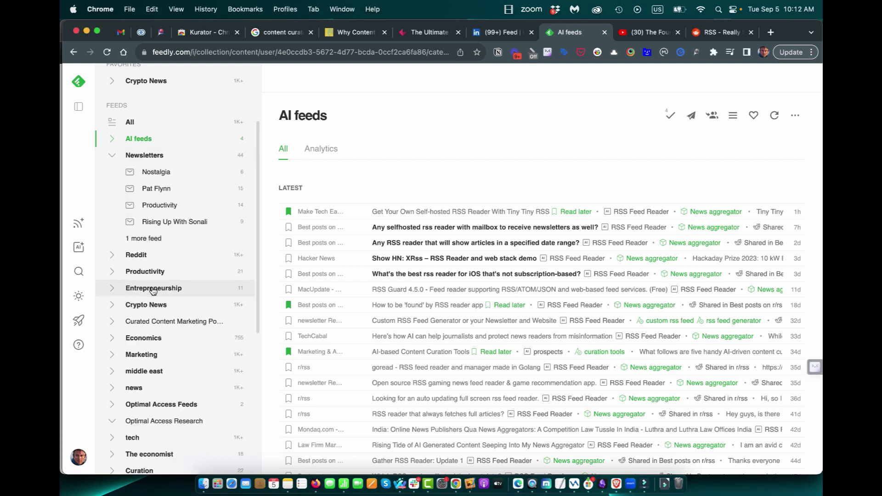
scroll(153, 289, down, 6)
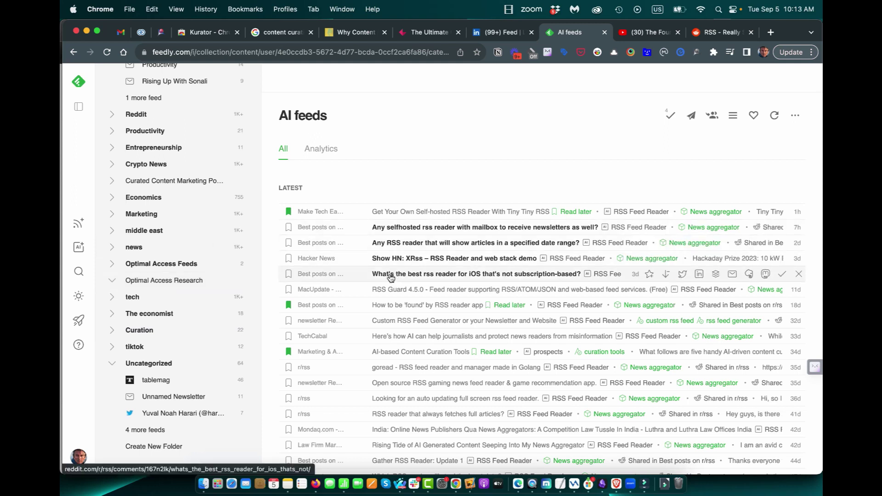
click(289, 244)
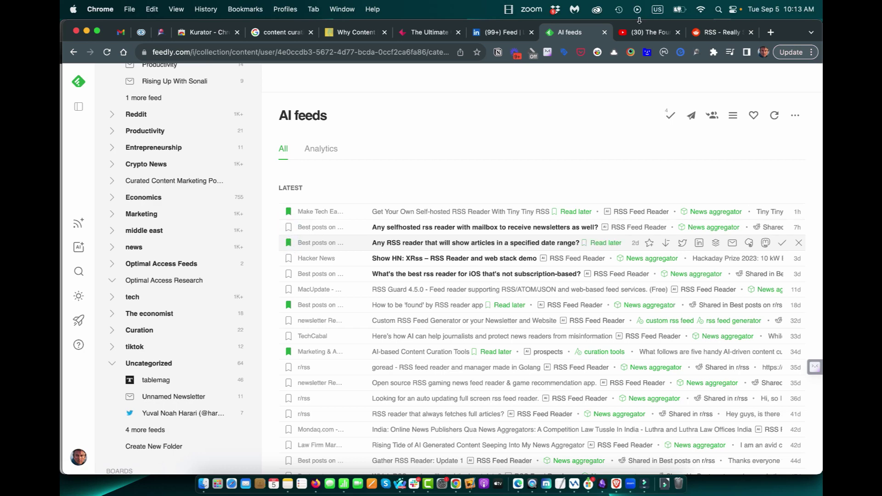
- On YouTube, like the video "The Four Quadrants: A Map of All Knowledge and Human Experience" and copy its generated AI summary
click(641, 33)
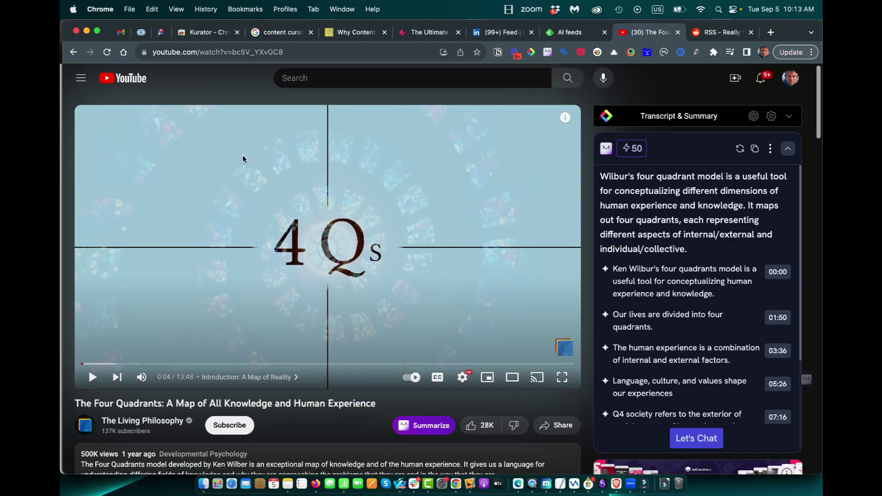
click(473, 428)
click(787, 150)
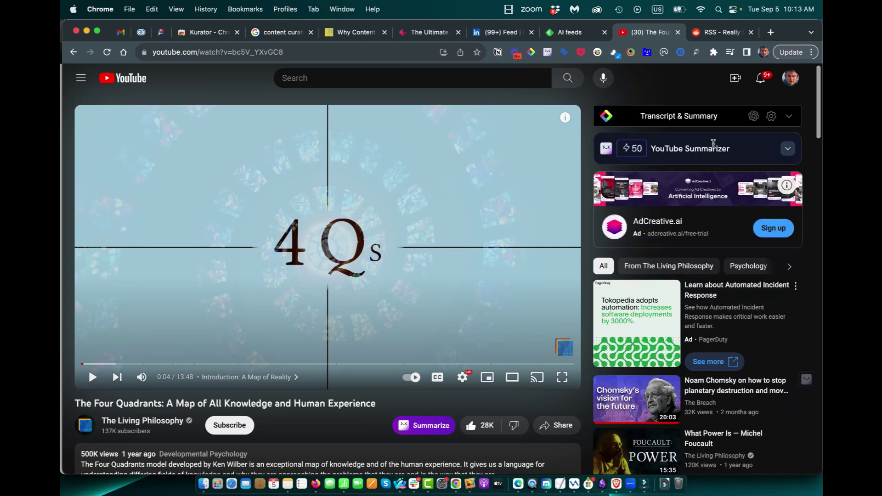
click(788, 149)
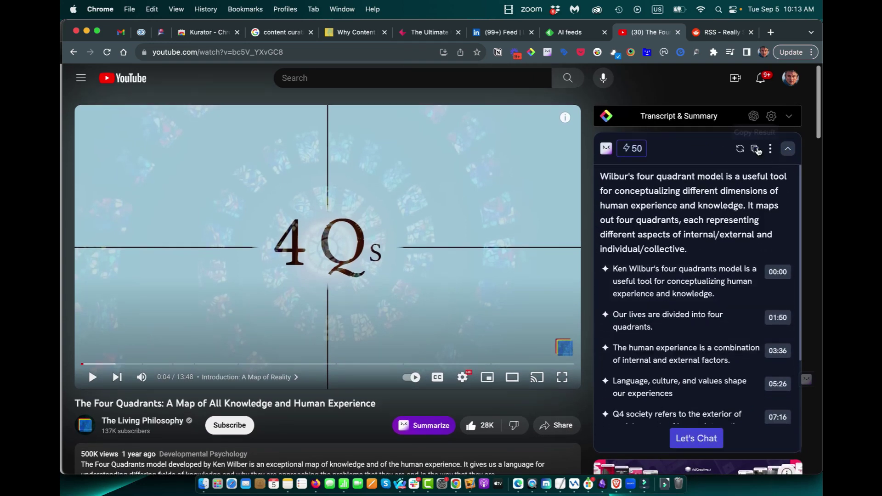
click(755, 148)
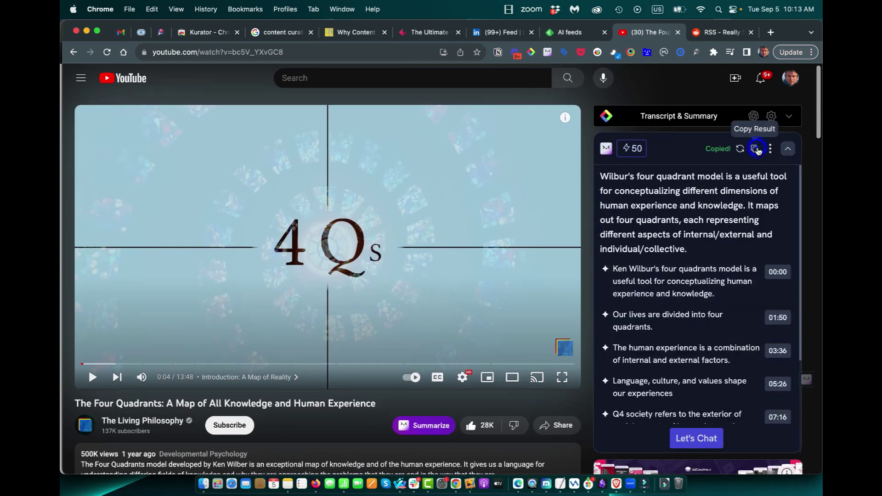
- Start a Kurator clip of the video in My Research, replace its description with the copied summary and enlarge the description box
click(697, 52)
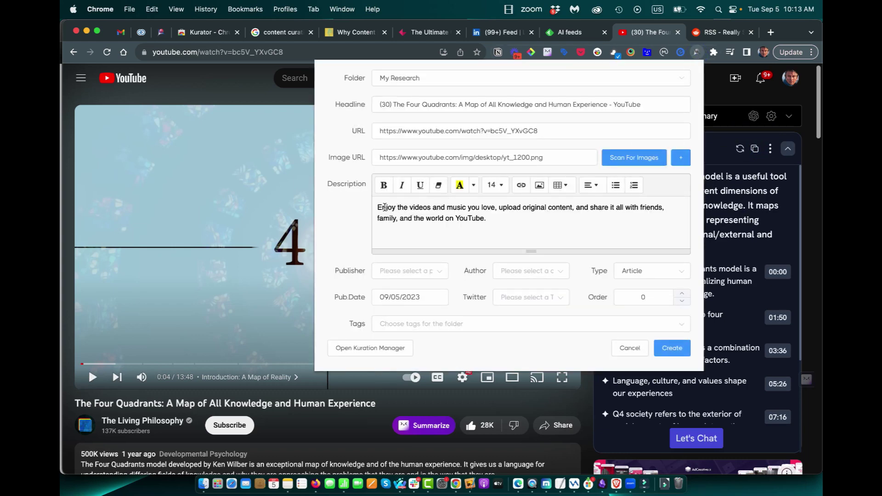
drag(377, 208, 478, 230)
key(super+v)
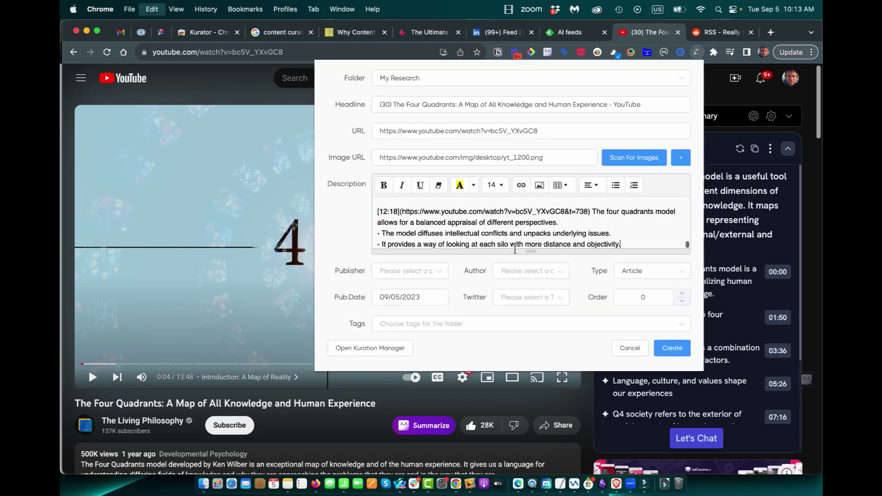
drag(531, 252, 532, 333)
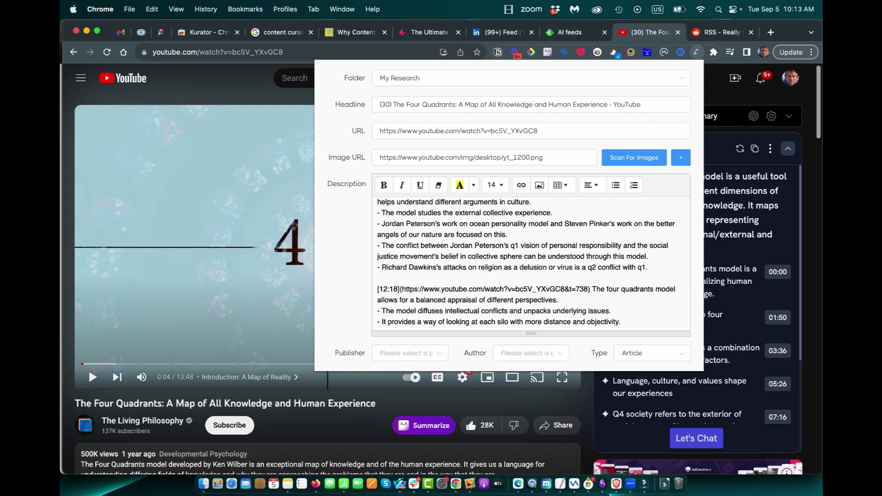
scroll(374, 328, down, 1)
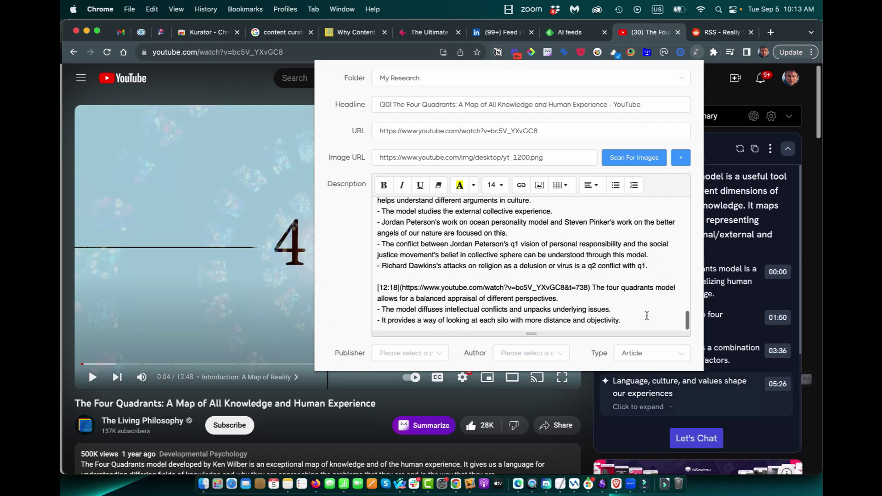
click(352, 424)
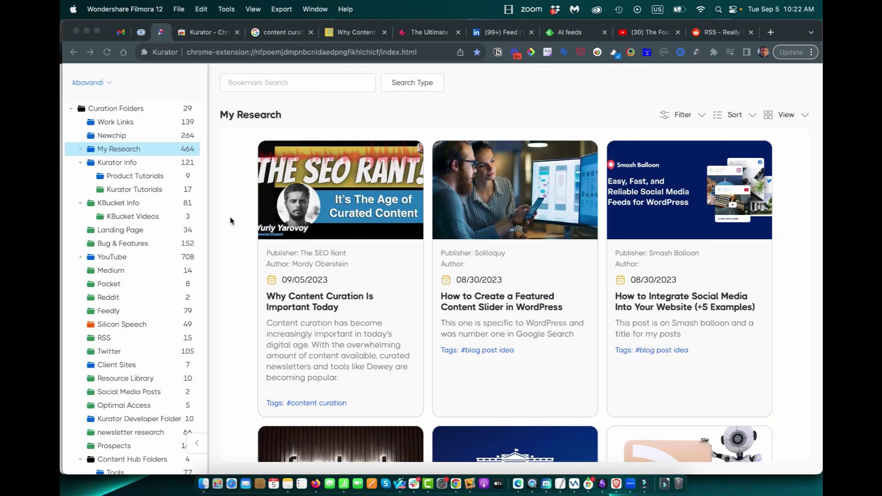
right_click(160, 32)
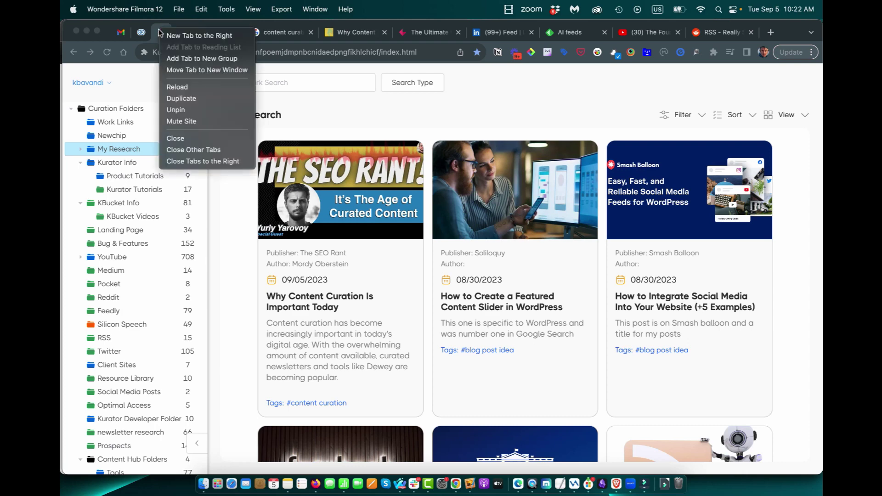
click(194, 115)
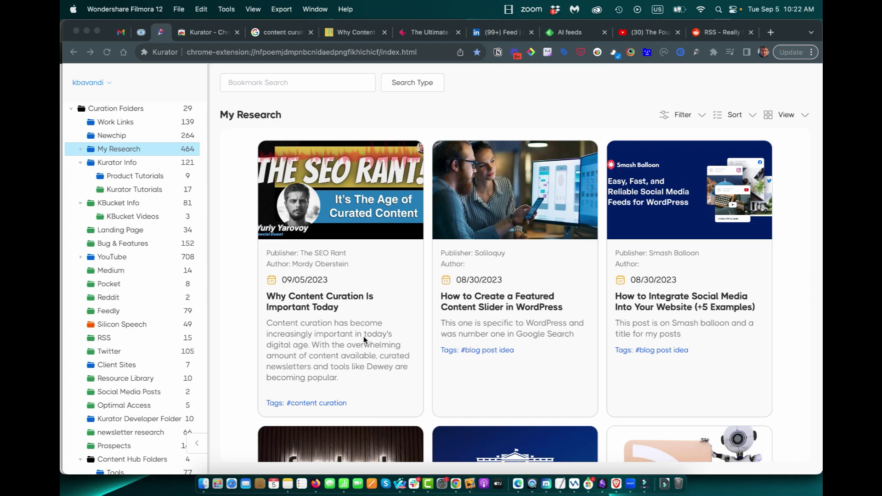
- Look over the tag and author filter options for My Research, and filter its clips by the #content curation tag
click(702, 116)
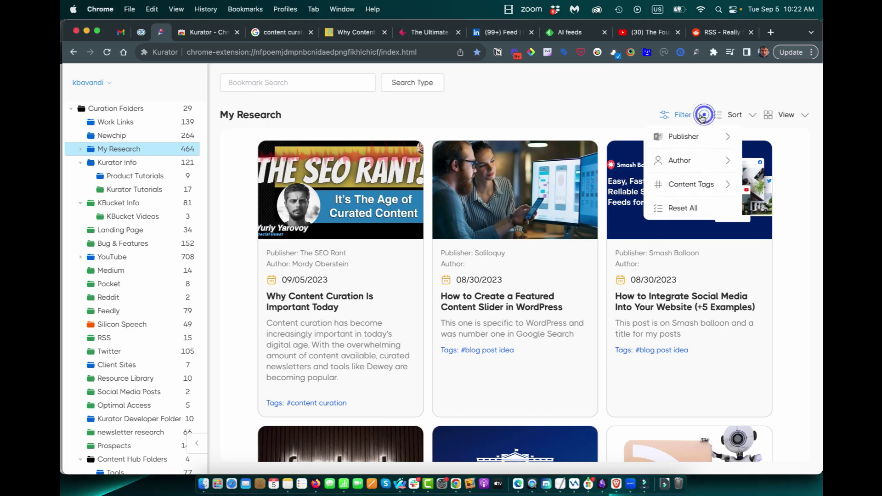
mouse_move(700, 185)
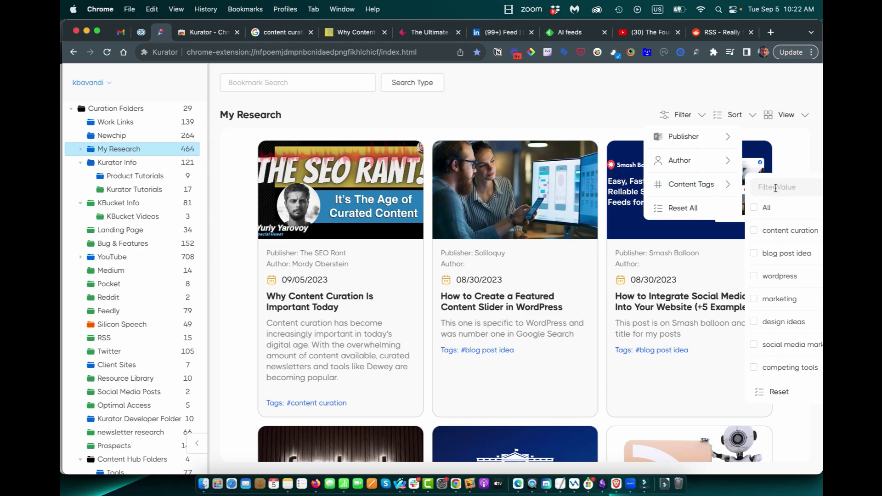
mouse_move(684, 161)
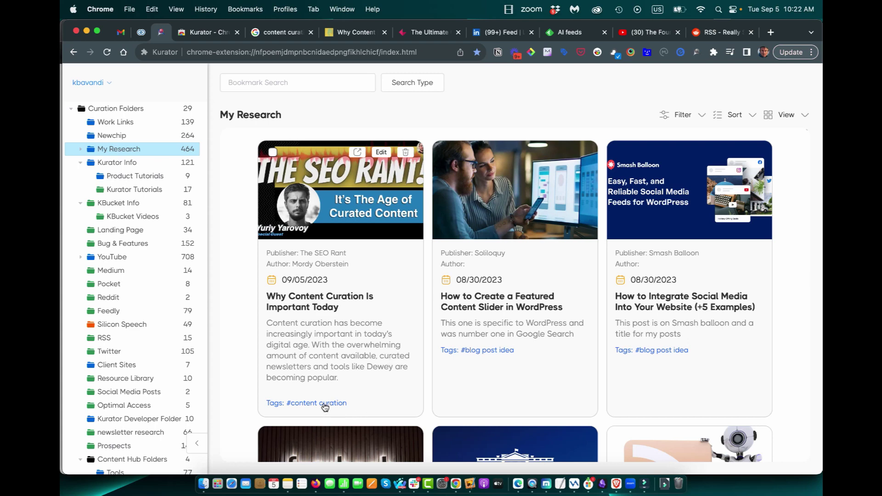
click(323, 404)
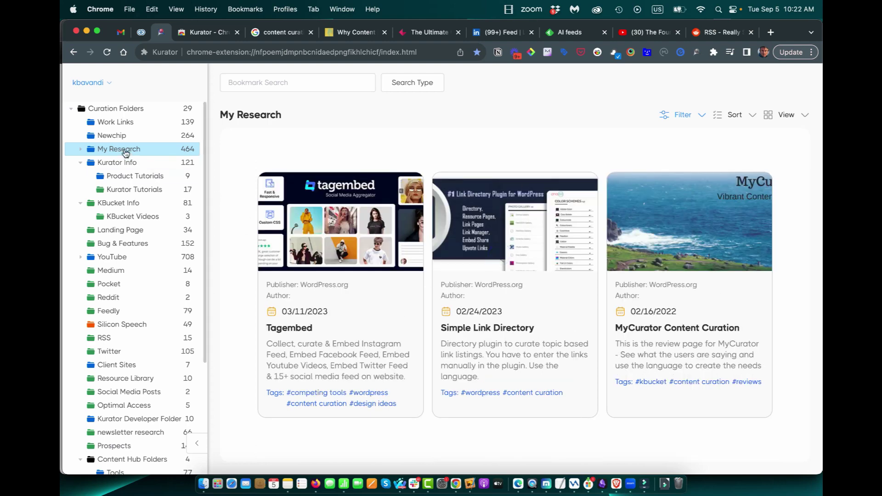
- View the sharing settings of the My Research folder and close them without adding anyone
right_click(124, 150)
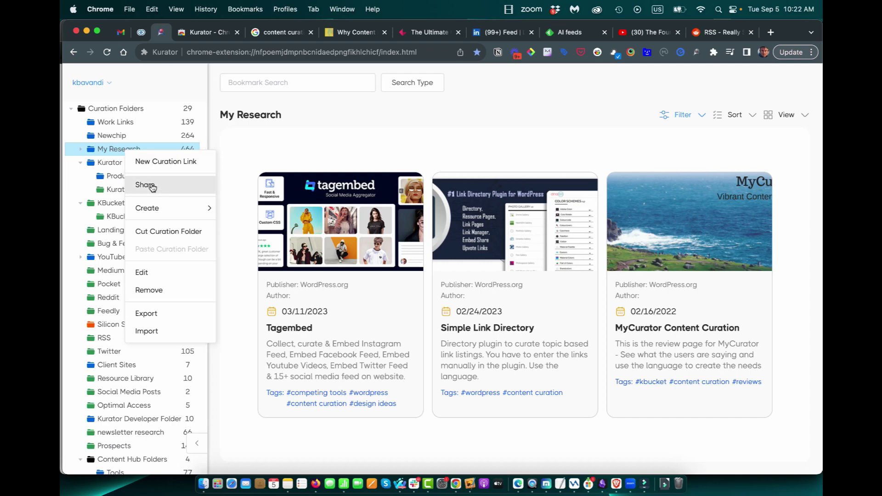
click(144, 185)
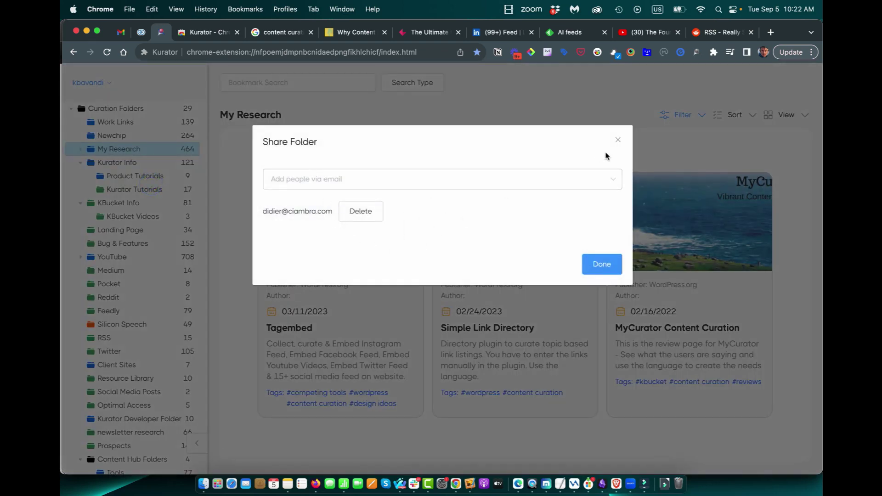
click(617, 140)
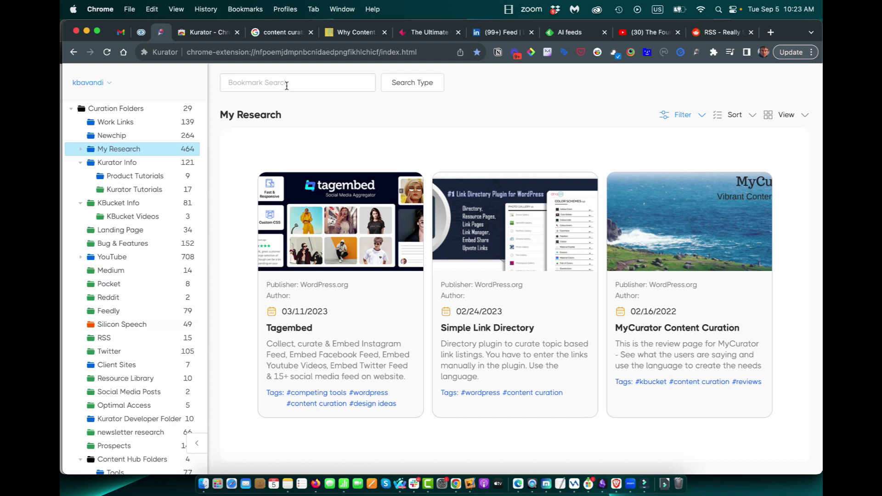
- Limit the bookmark search to Tags, search for "content curation" and select the result "Content hub strategy: 17 things you must stop doing"
click(285, 84)
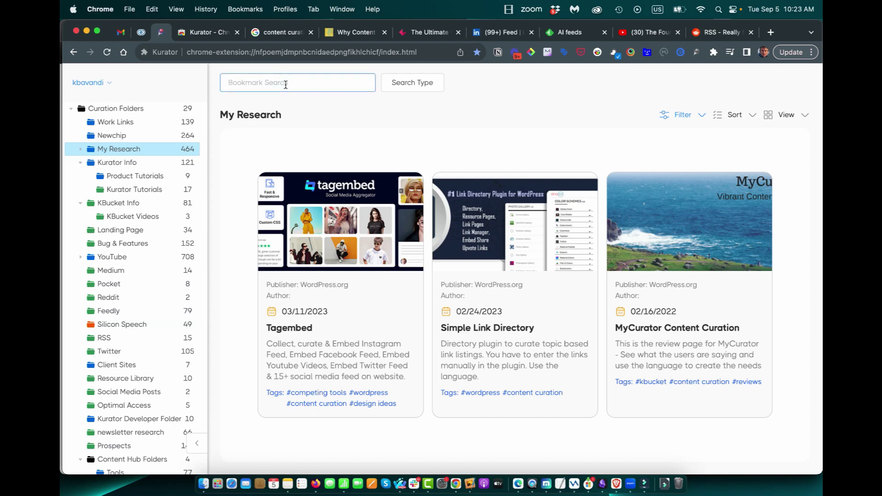
click(420, 85)
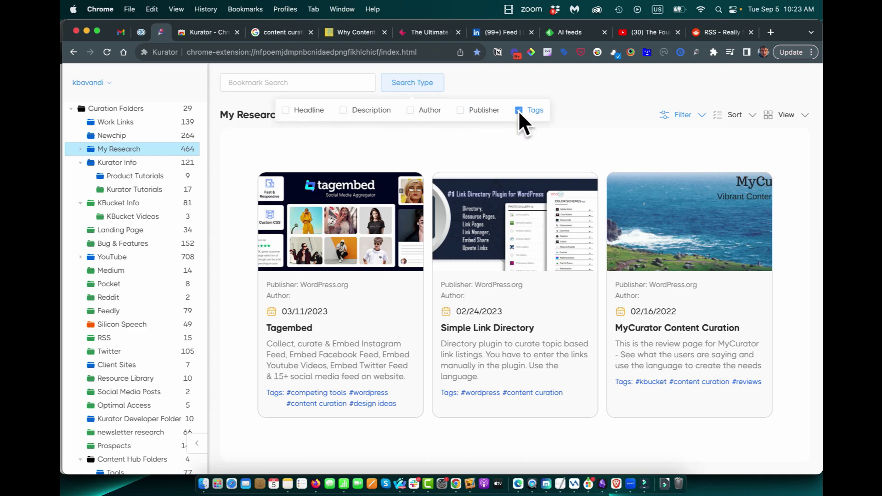
click(265, 84)
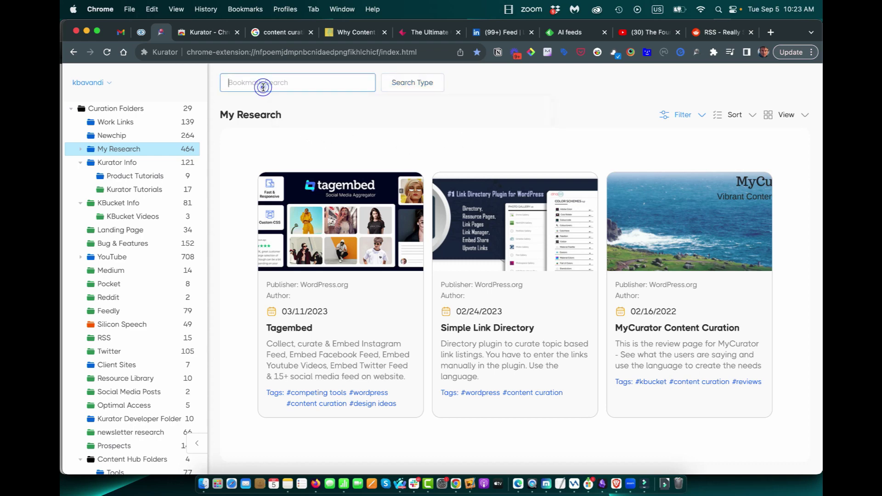
text(content)
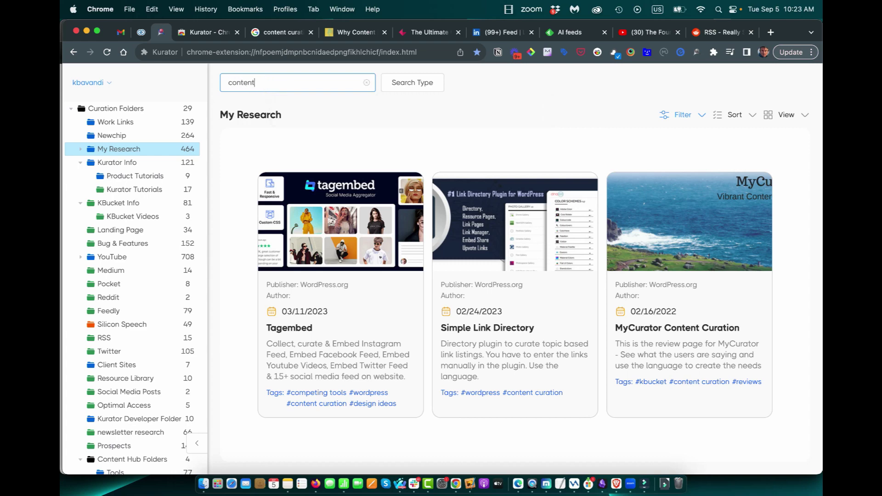
text( curation)
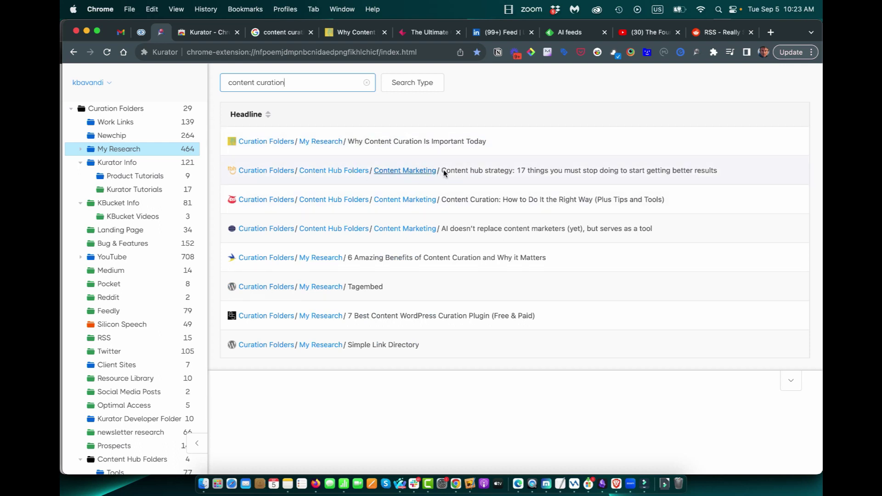
click(516, 174)
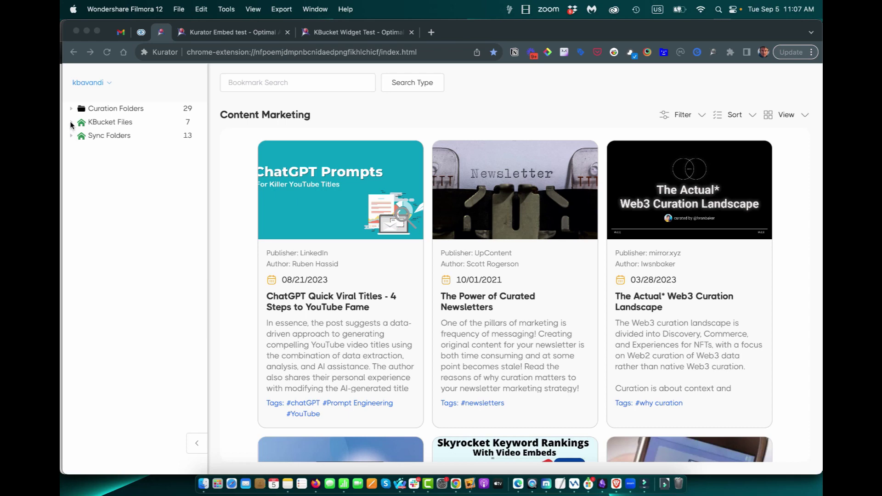
- Expand the KBucket Files and Sync Folders trees to show their published and synced folders
click(72, 123)
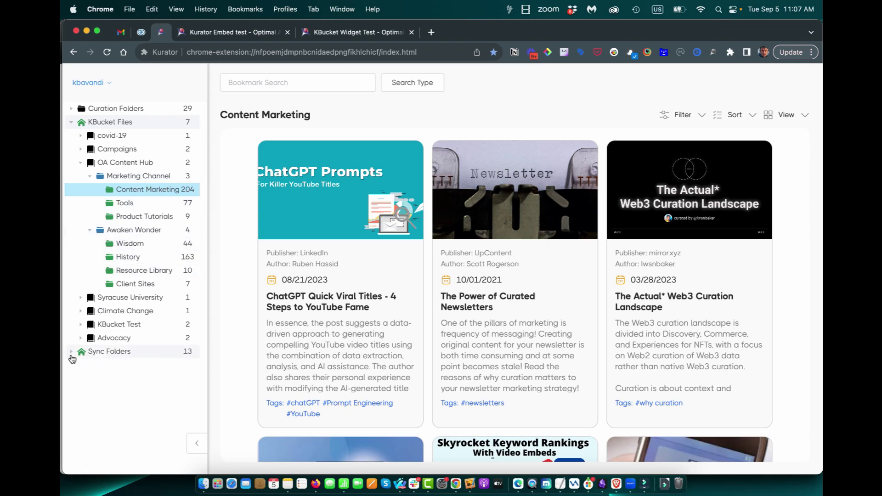
click(71, 351)
scroll(88, 340, down, 3)
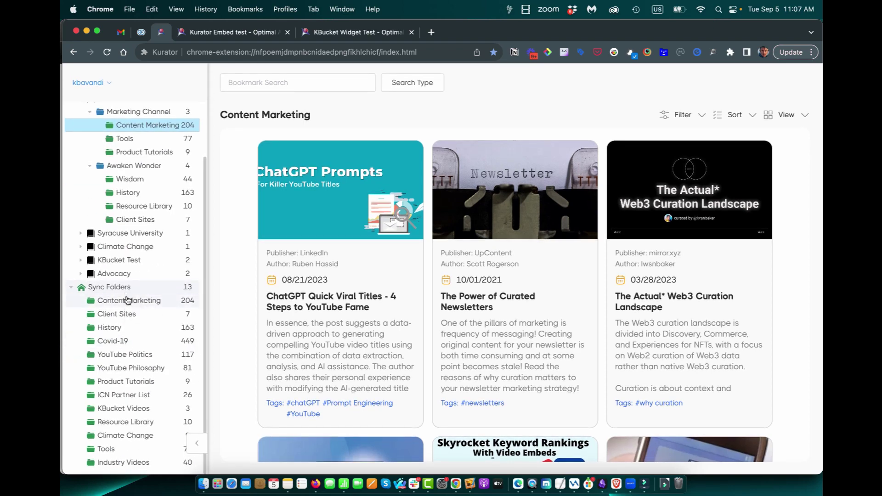
- Open the theme selection for the synced Content Marketing folder and show the available layout types
right_click(128, 302)
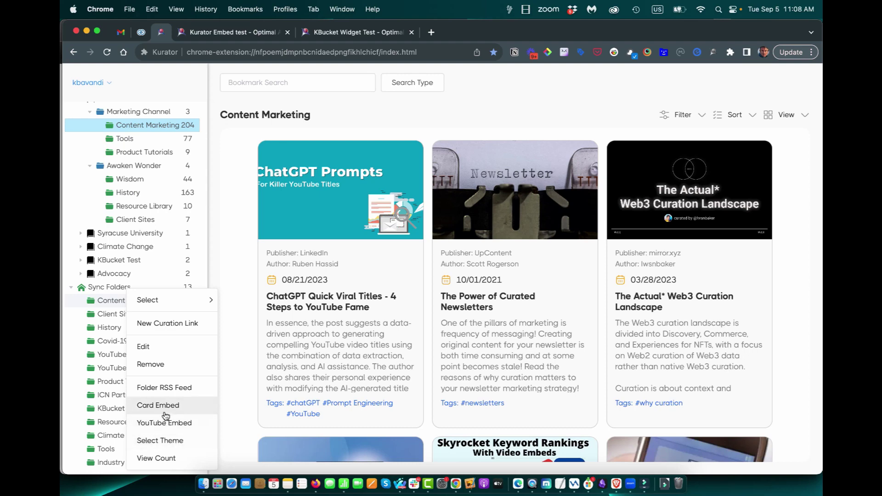
click(164, 442)
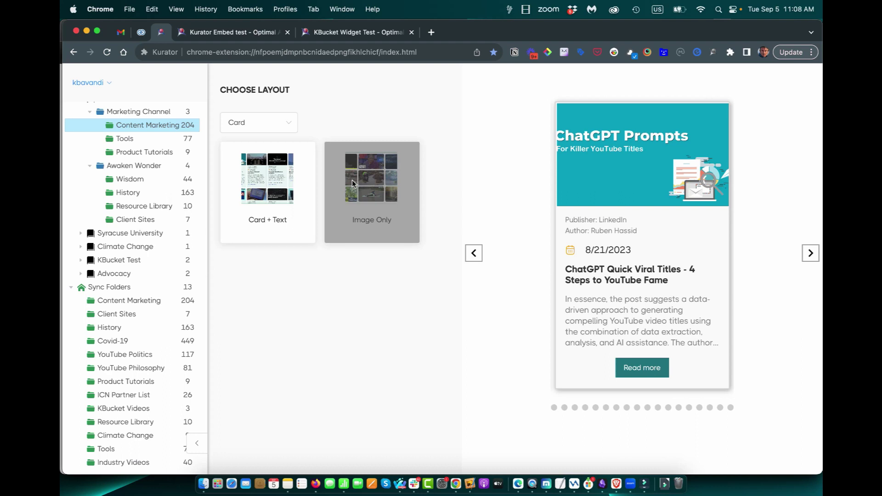
click(286, 124)
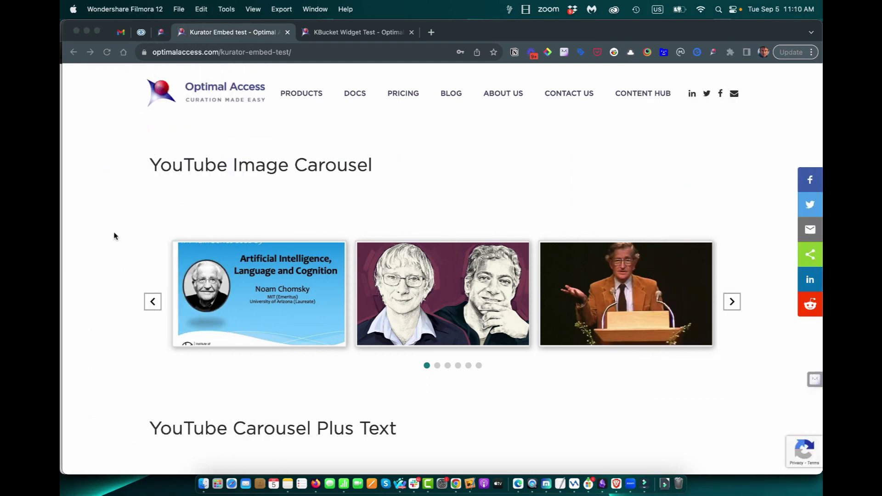
- On the Kurator Embed test page, open the third YouTube Image Carousel video, pause it and examine the timestamped notes below it
scroll(111, 233, down, 1)
scroll(112, 233, up, 1)
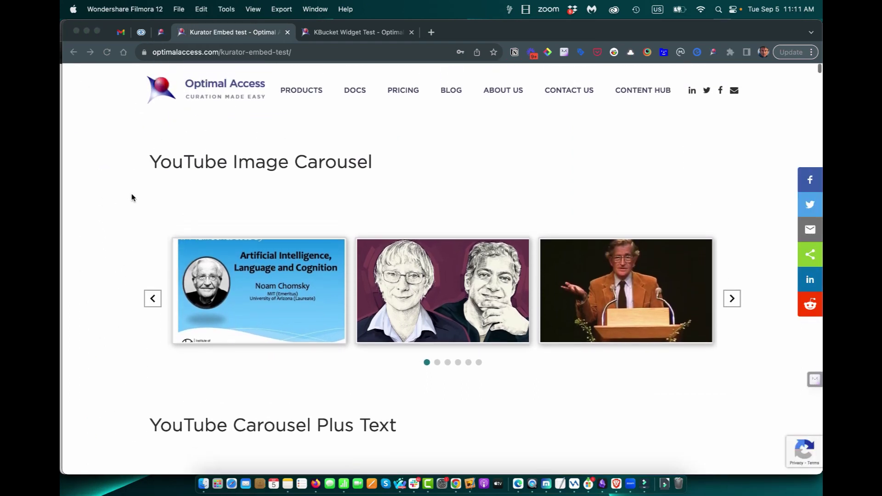
scroll(115, 229, down, 1)
scroll(115, 229, down, 1)
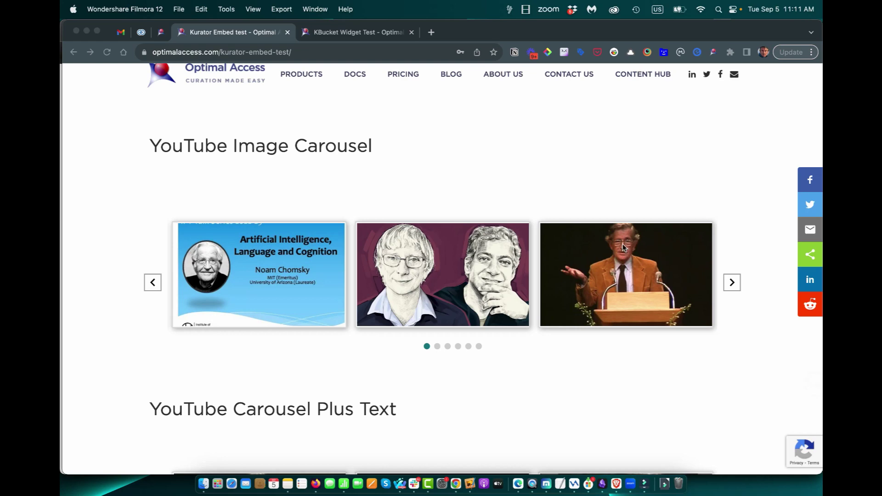
click(613, 272)
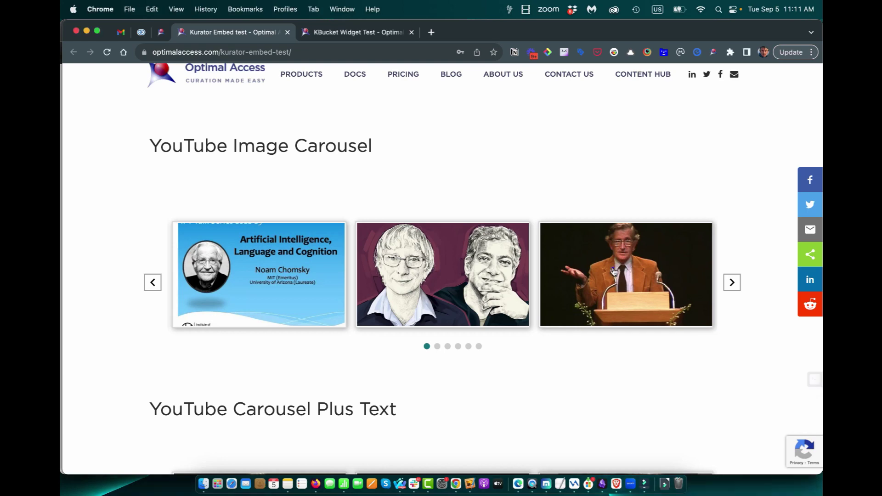
click(614, 272)
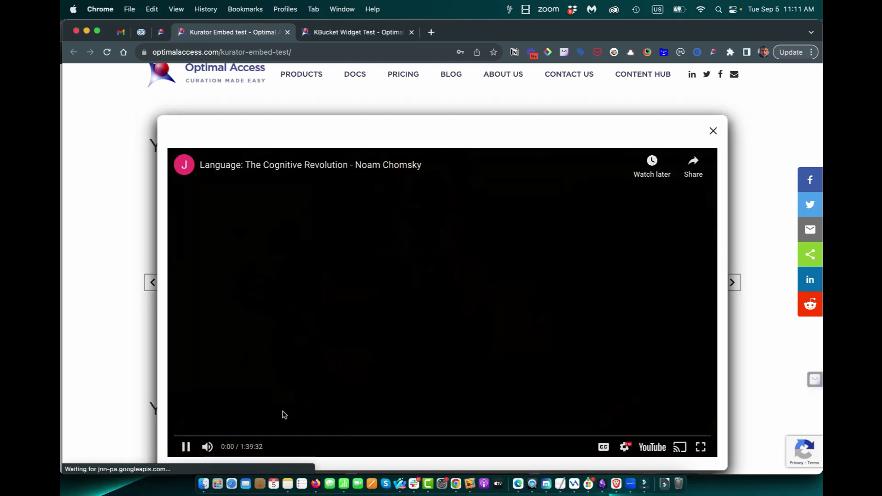
click(185, 446)
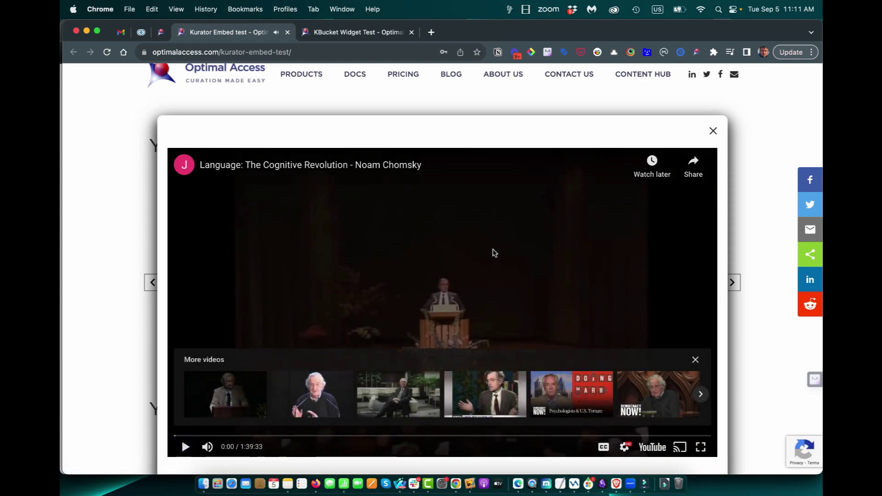
scroll(490, 294, down, 10)
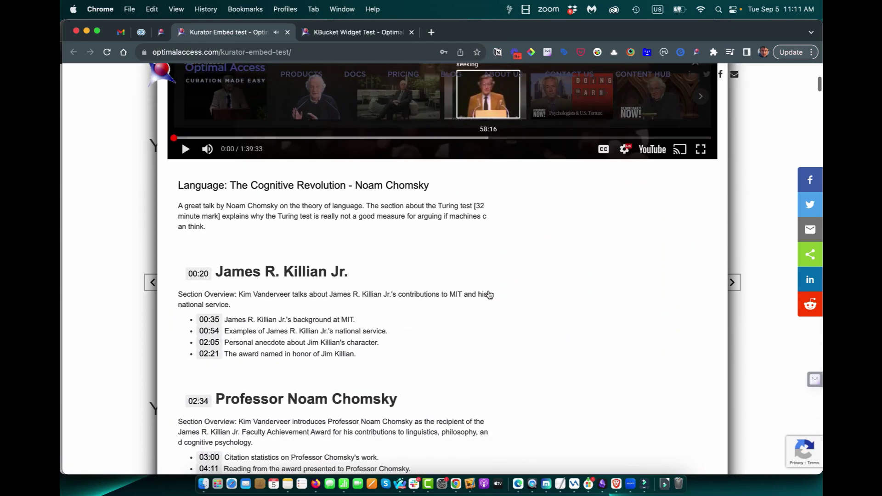
- Read further through the timestamped notes of the cognitive revolution lecture and close the video popup
scroll(346, 202, down, 10)
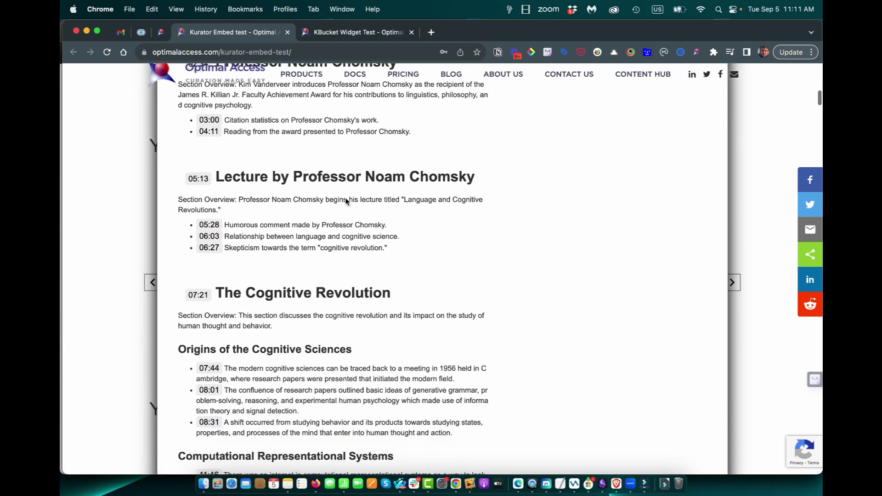
scroll(346, 202, down, 10)
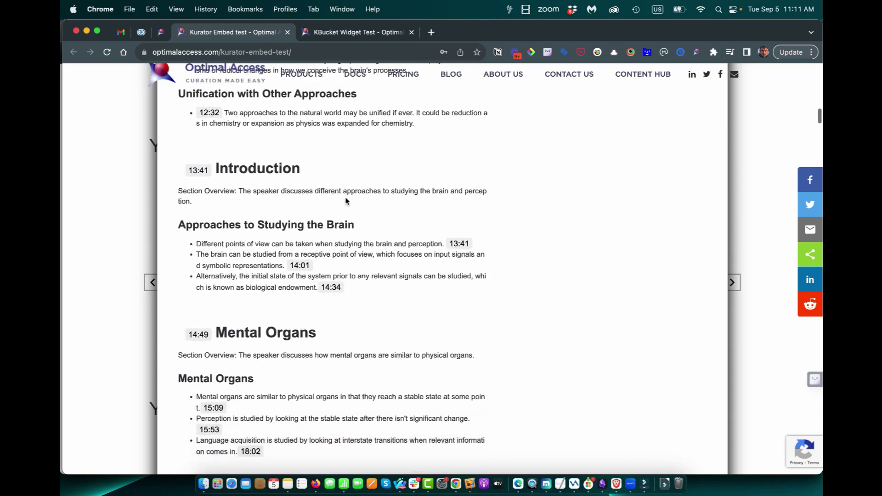
click(85, 166)
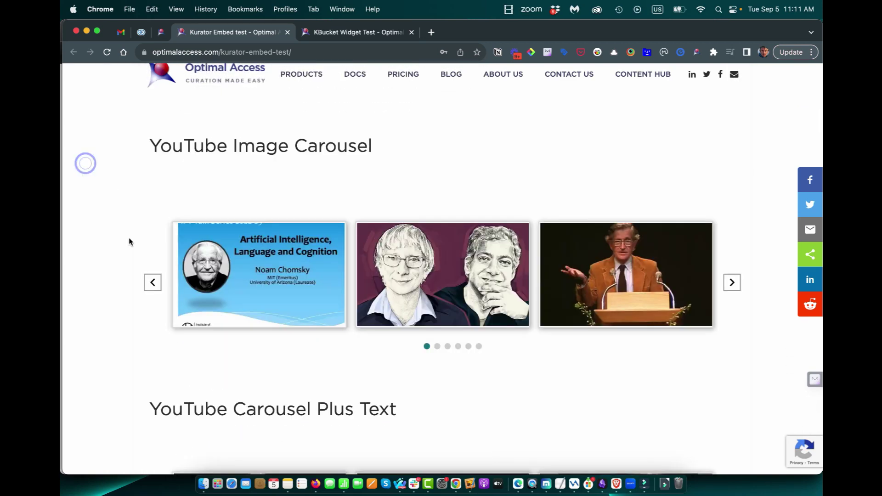
- Examine the YouTube Carousel Plus Text, image-only Card Carousel and Kurator Card + Text embeds on the test page
scroll(128, 240, down, 6)
scroll(260, 176, down, 2)
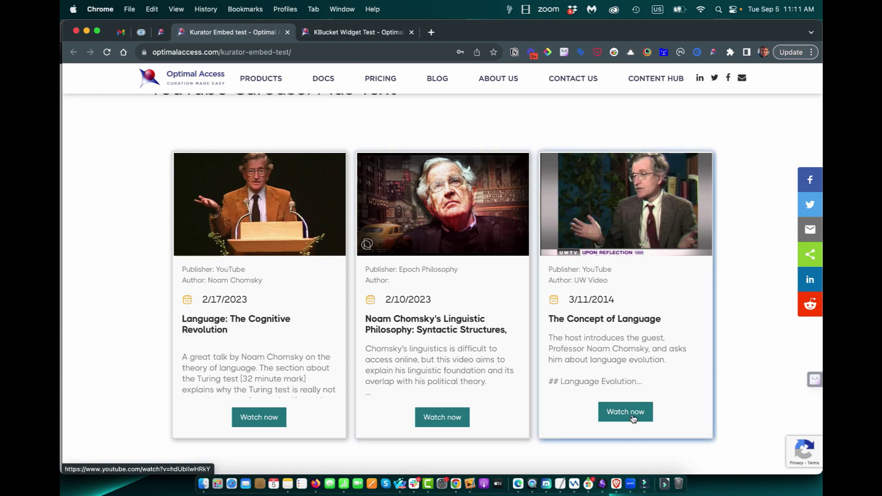
scroll(612, 410, down, 3)
scroll(613, 409, down, 5)
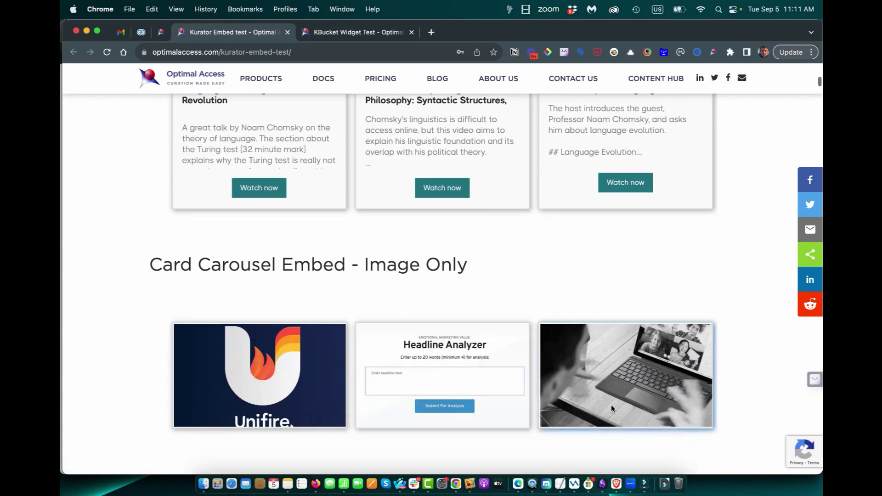
scroll(278, 316, down, 1)
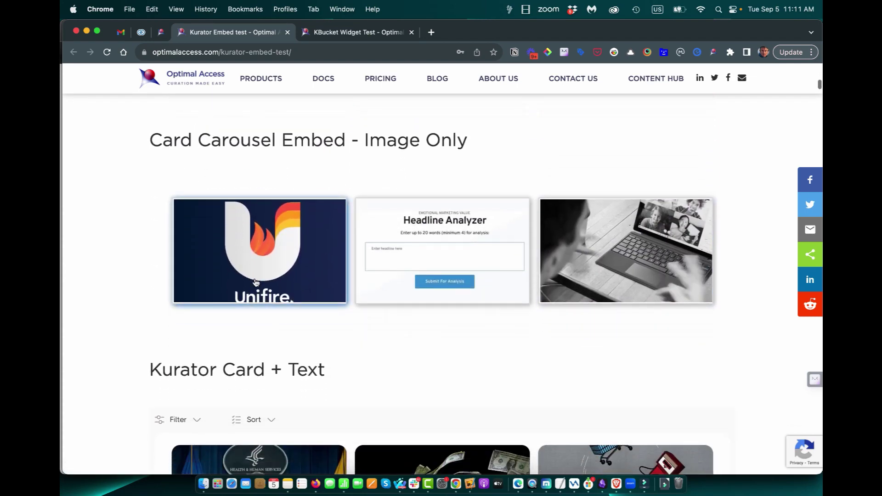
scroll(256, 282, down, 5)
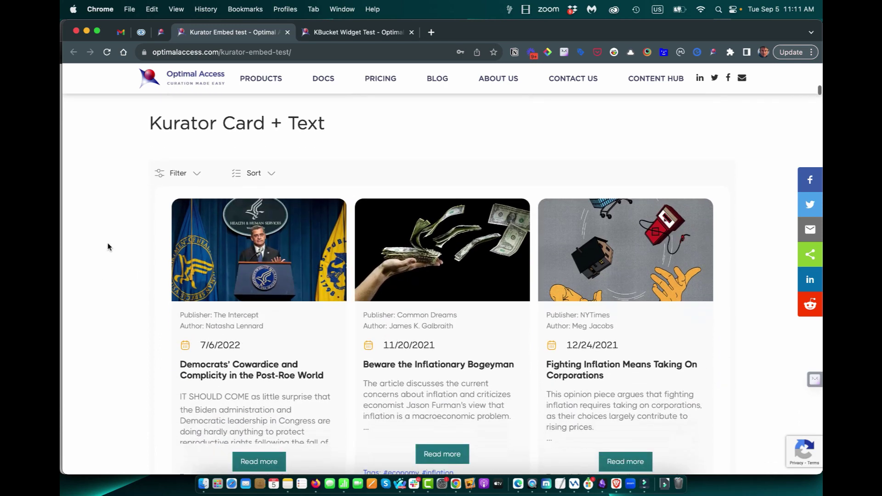
scroll(237, 366, down, 2)
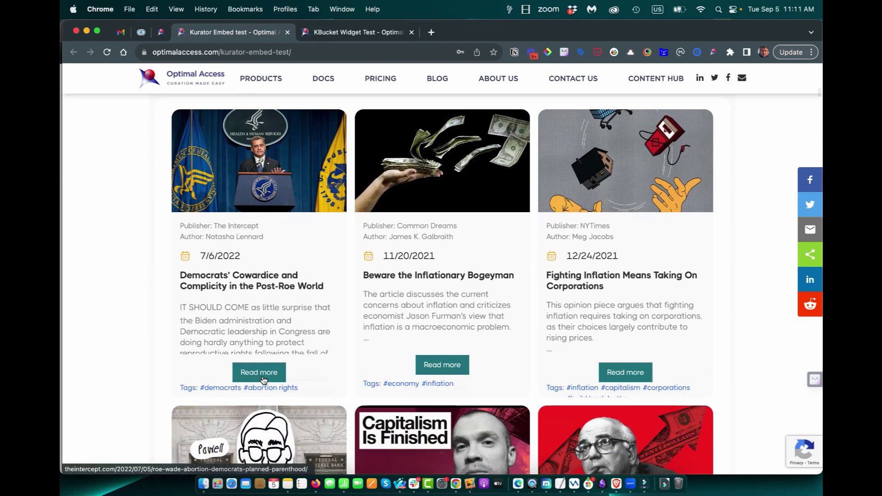
- Open the full summary of the "Beware the Inflationary Bogeyman" card, read it with its tags, and close it
click(432, 365)
scroll(391, 341, down, 3)
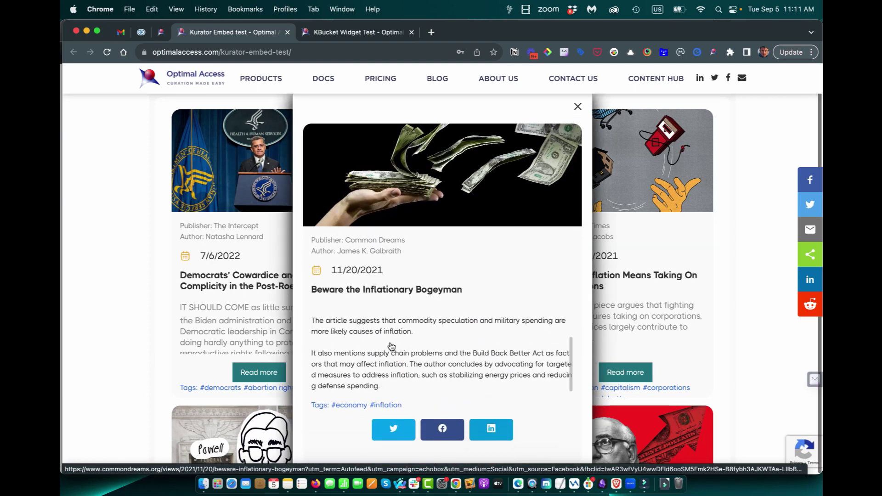
scroll(391, 345, up, 4)
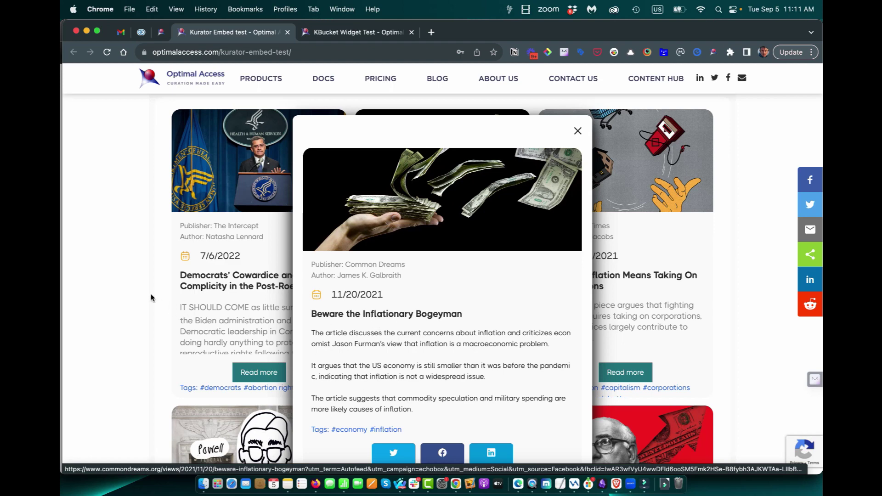
click(114, 295)
scroll(114, 293, up, 3)
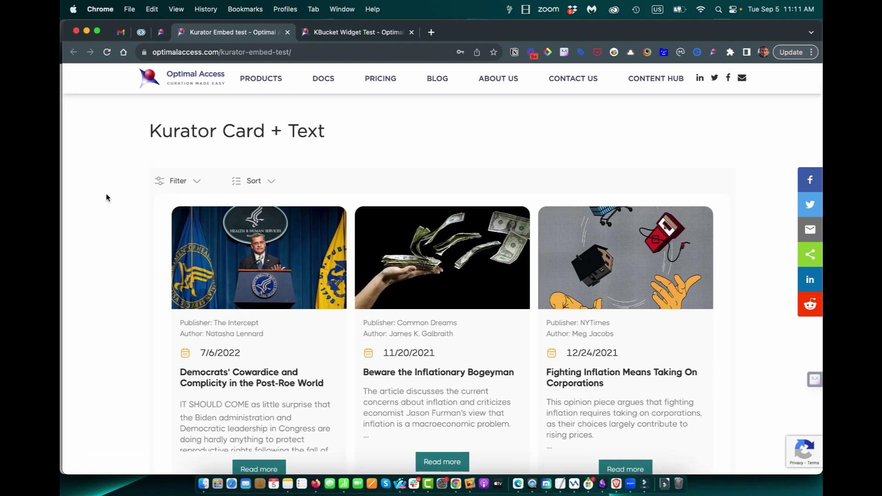
- Show the Content Tags filter values and the sort options of the Kurator Card + Text embed, leaving both unset
click(198, 184)
mouse_move(220, 254)
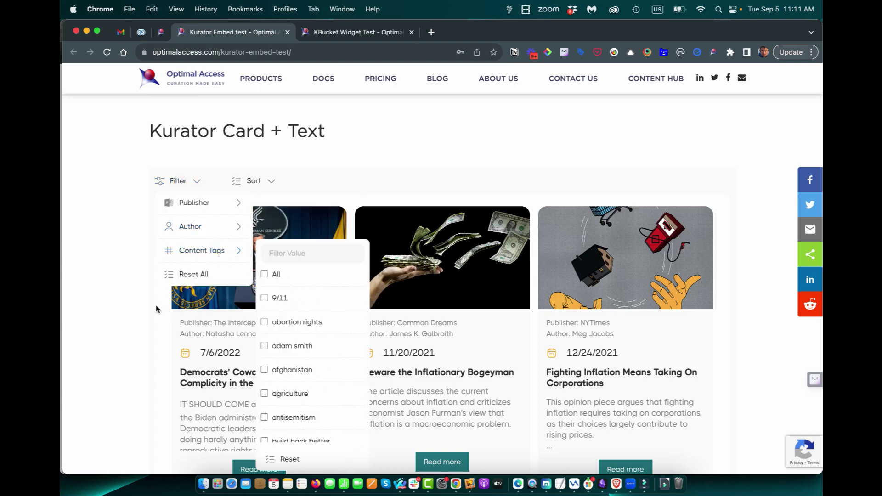
click(275, 182)
click(276, 179)
click(276, 180)
click(275, 182)
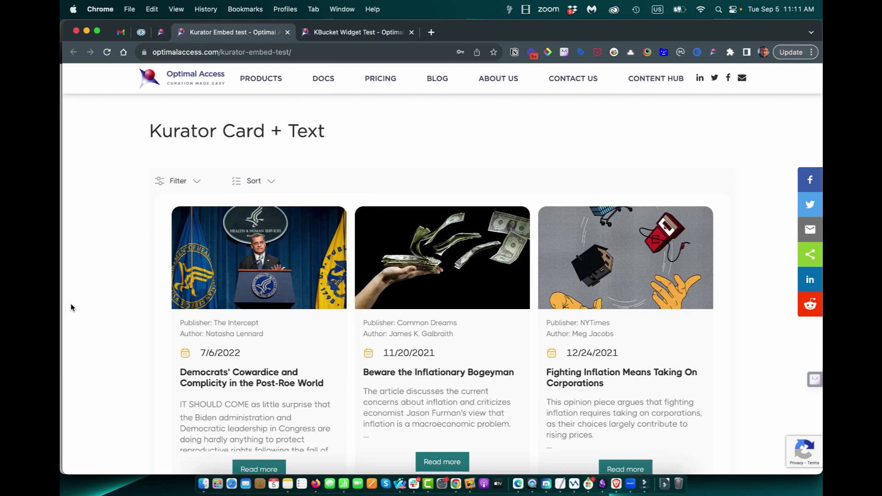
- Filter the Kurator Card + Text embed by the #inflation tag and browse the matching cards
scroll(80, 303, down, 5)
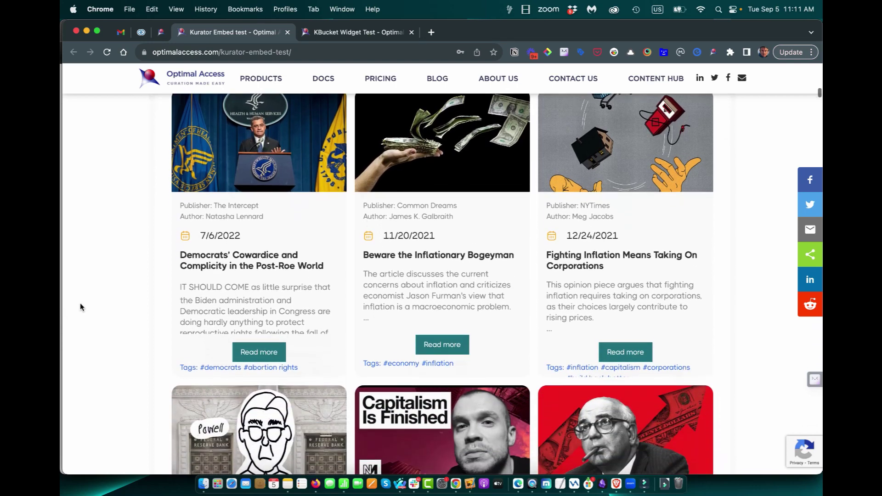
click(442, 362)
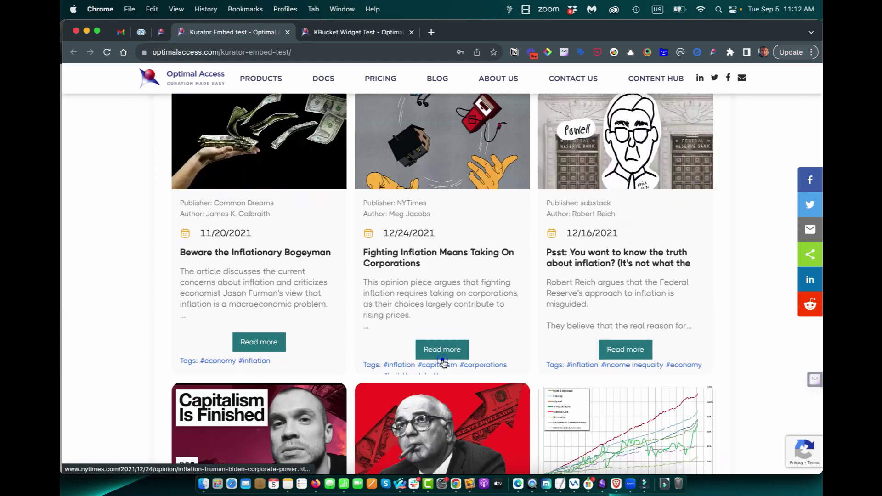
scroll(424, 391, down, 2)
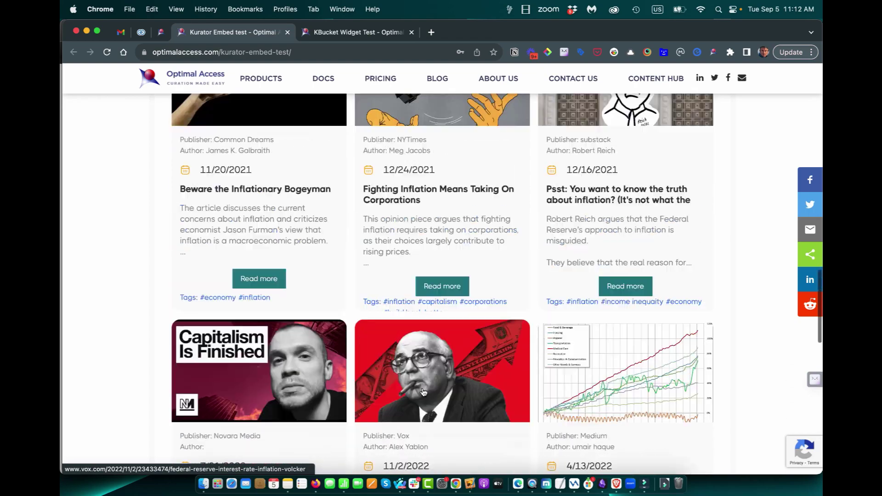
scroll(423, 392, up, 6)
scroll(423, 392, down, 12)
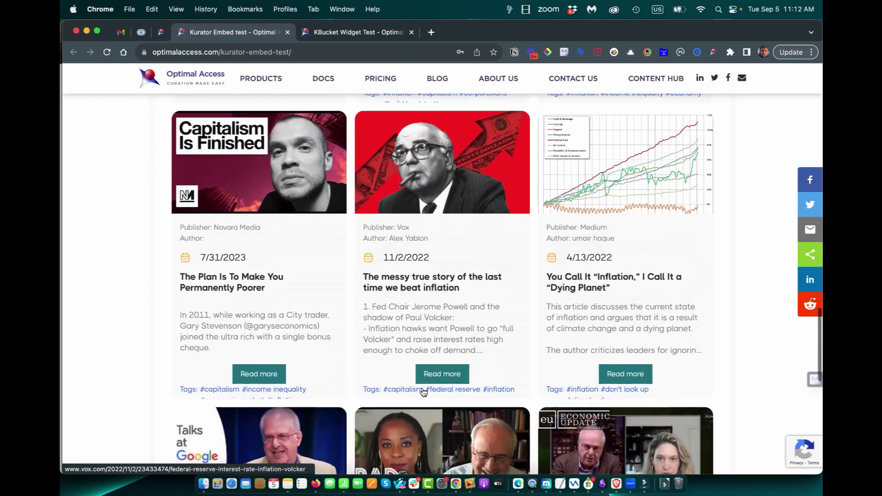
scroll(423, 391, down, 8)
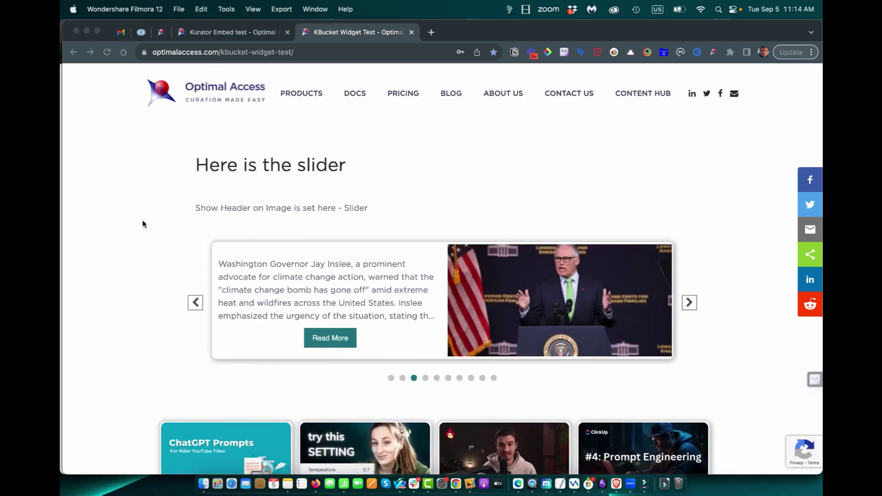
- On the KBucket Widget Test page, advance the slider two slides to the item on tire and brake pollution
scroll(143, 240, down, 1)
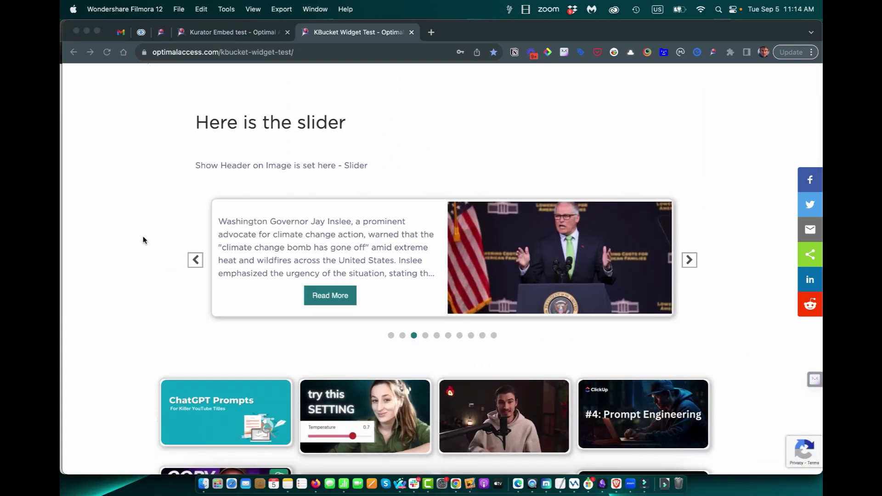
scroll(143, 240, up, 1)
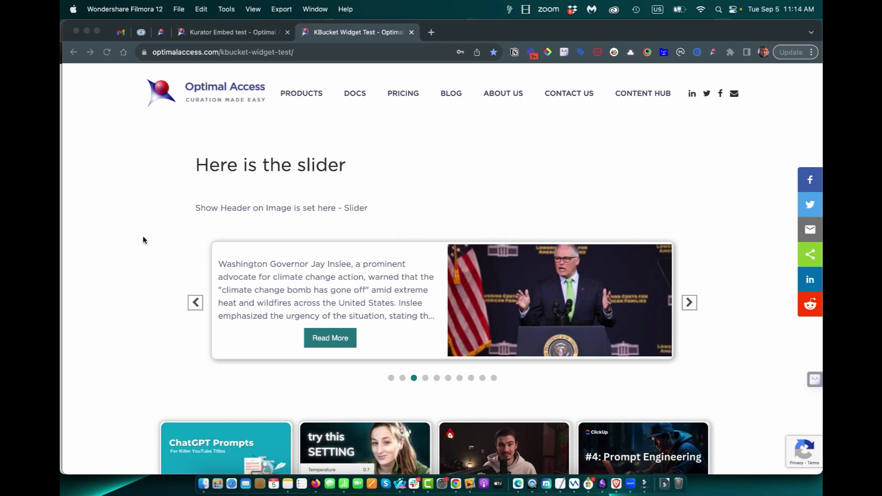
scroll(143, 240, down, 1)
click(690, 272)
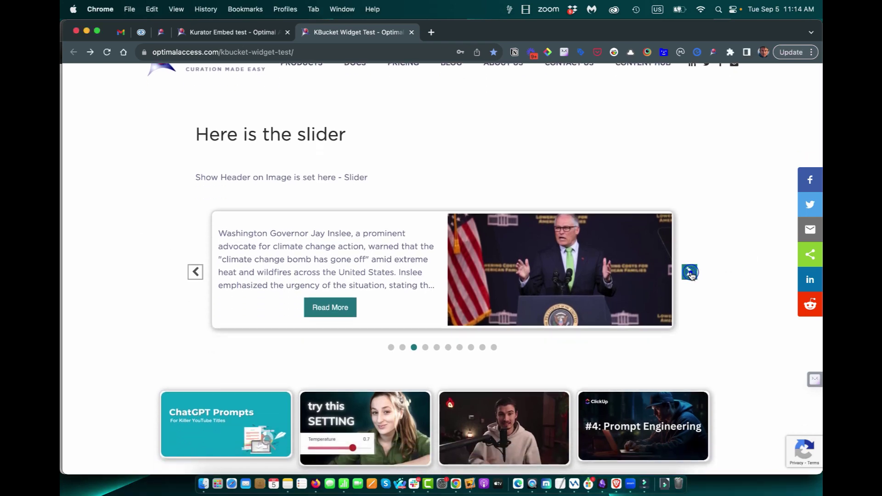
click(690, 273)
scroll(728, 275, down, 3)
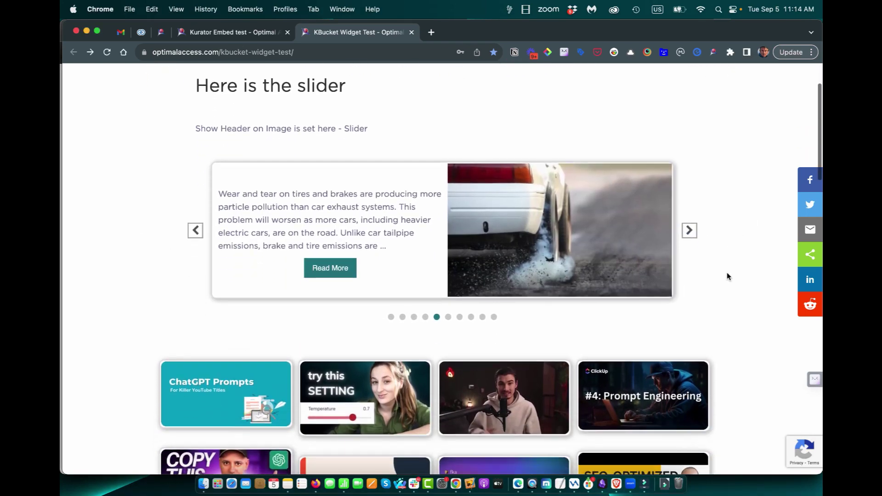
scroll(404, 221, up, 1)
scroll(404, 221, up, 1)
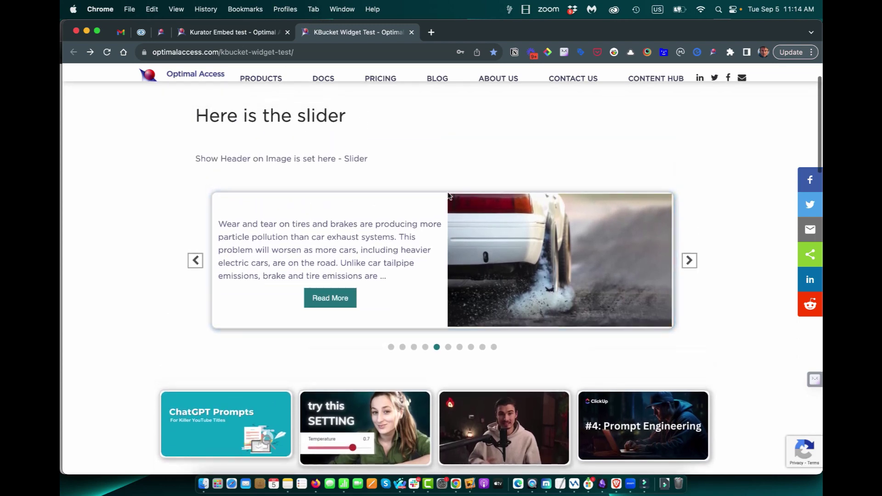
- Open the "Only 1% Use ChatGPT Correctly" video from the image grid, pause it, read its timestamped summary and close it
scroll(433, 248, down, 2)
scroll(433, 248, down, 5)
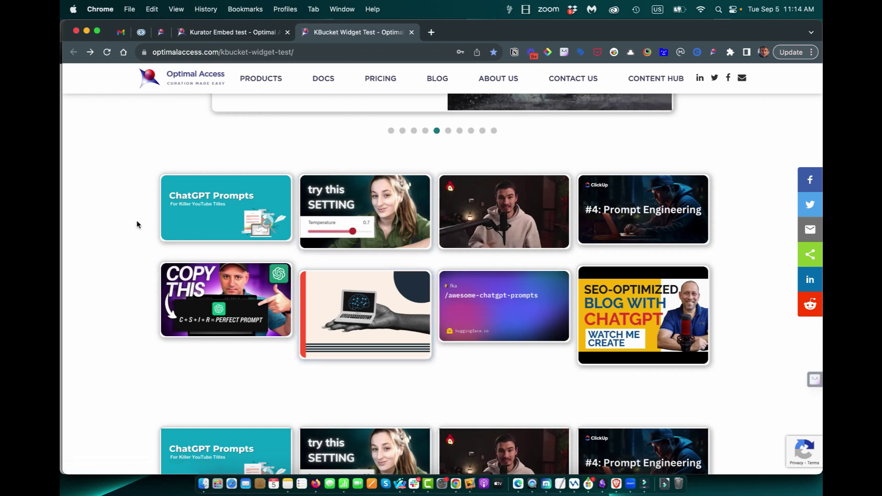
scroll(124, 220, down, 1)
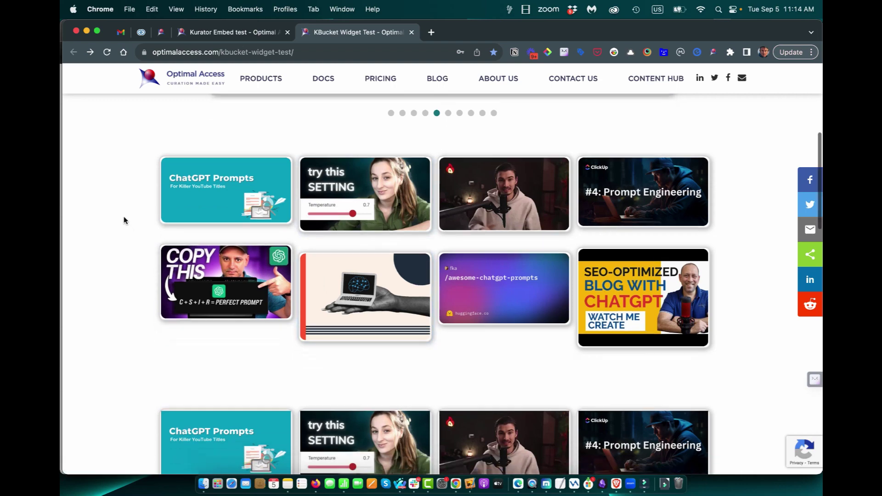
click(362, 192)
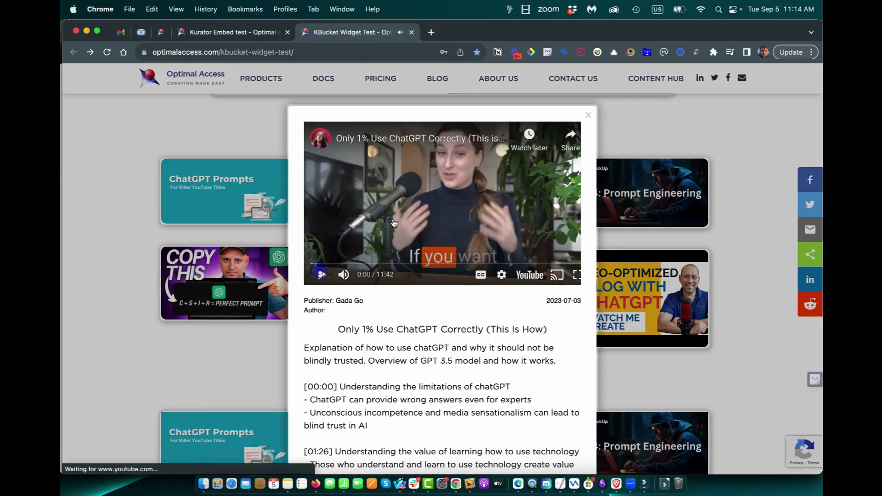
click(322, 275)
scroll(532, 223, down, 12)
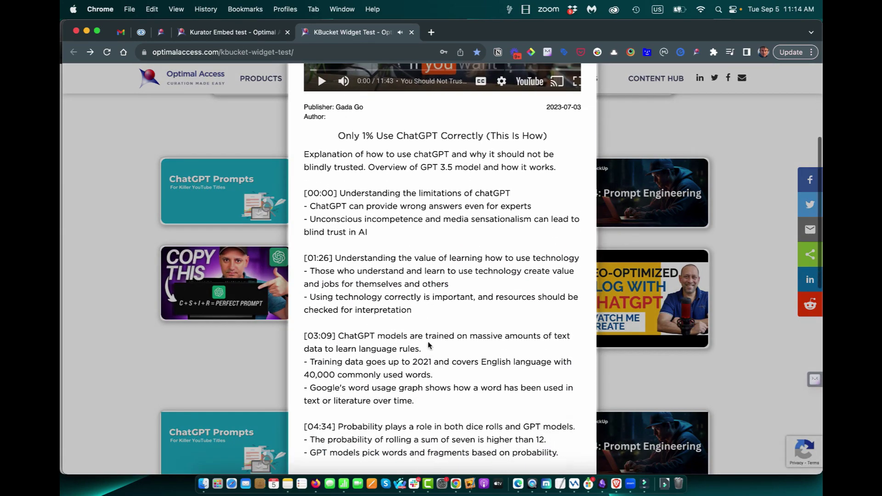
click(128, 246)
- Open the HubSpot article on ChatGPT, Bard and Bing from the image grid, read its summary and close it
click(350, 285)
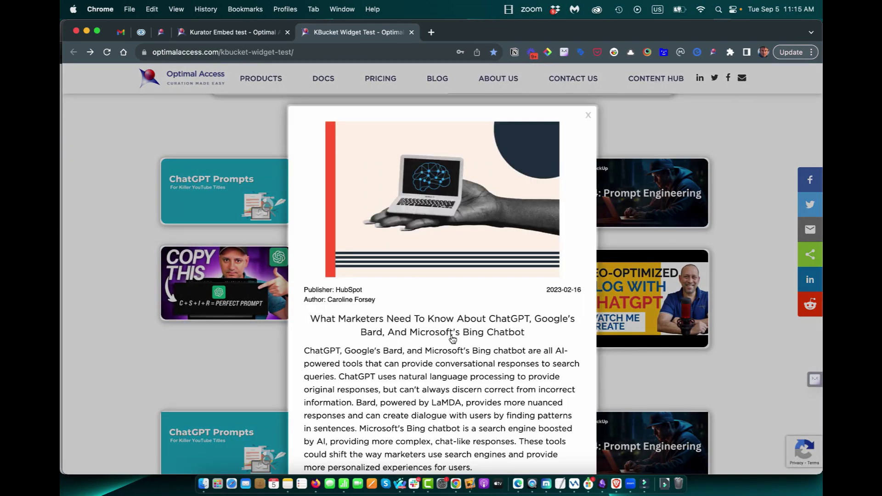
scroll(491, 276, down, 3)
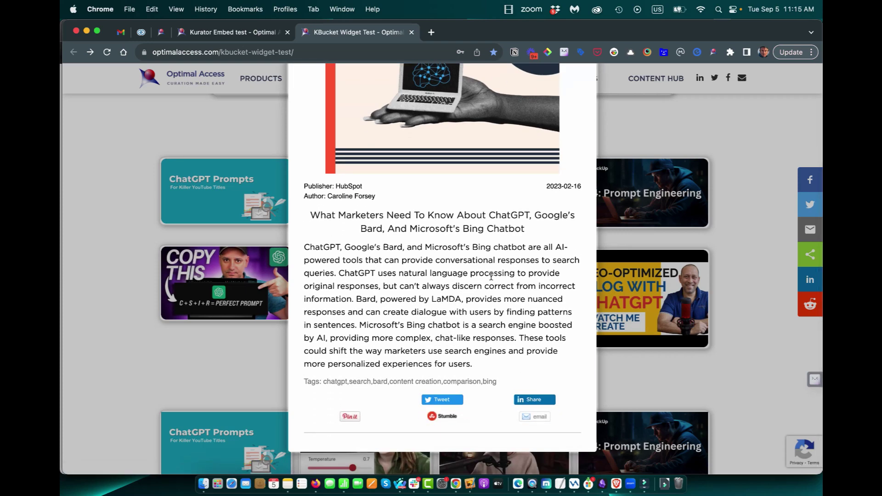
scroll(491, 276, up, 1)
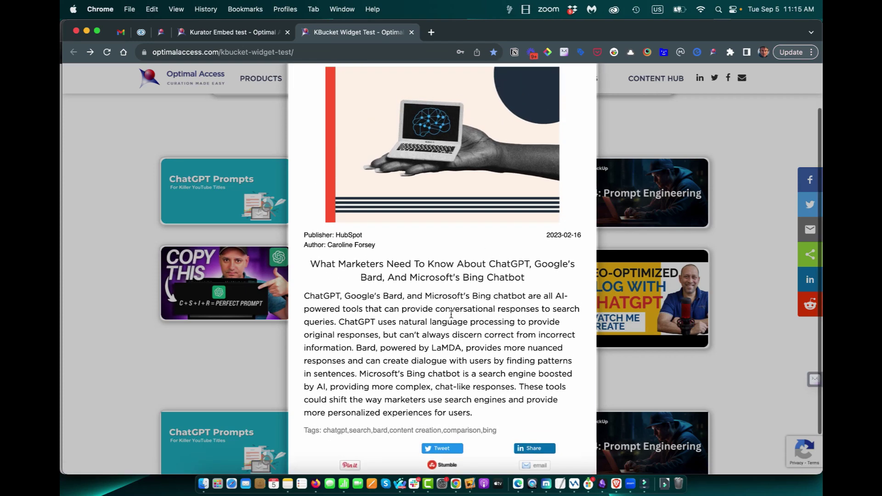
click(120, 312)
- Examine the grid of cards with text and advance the "Here is the Carousel" widget below it
scroll(119, 310, down, 3)
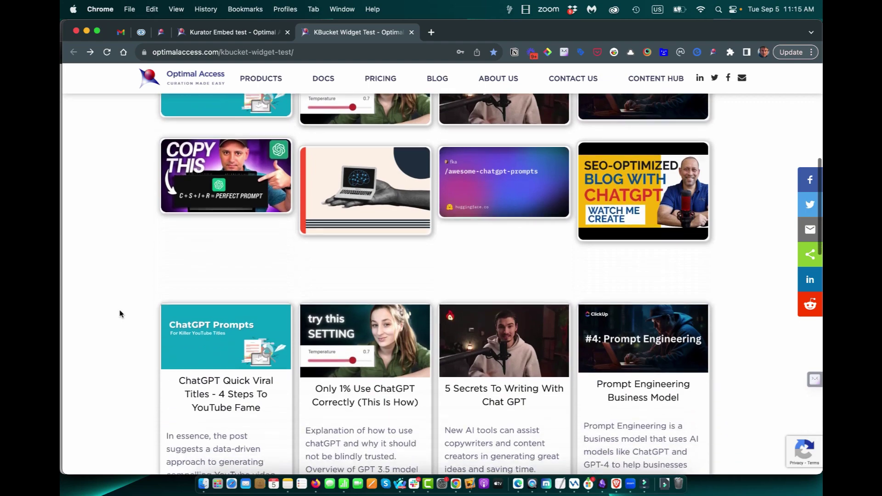
scroll(119, 310, down, 5)
scroll(366, 288, up, 1)
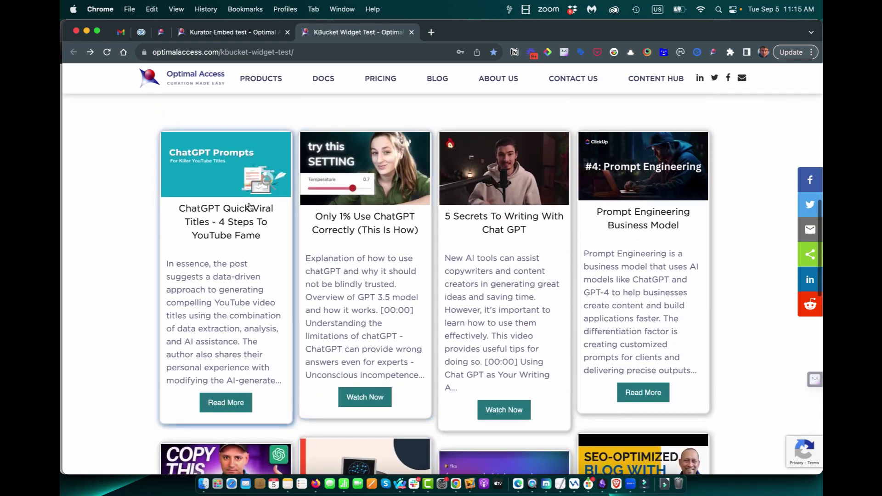
scroll(247, 339, down, 12)
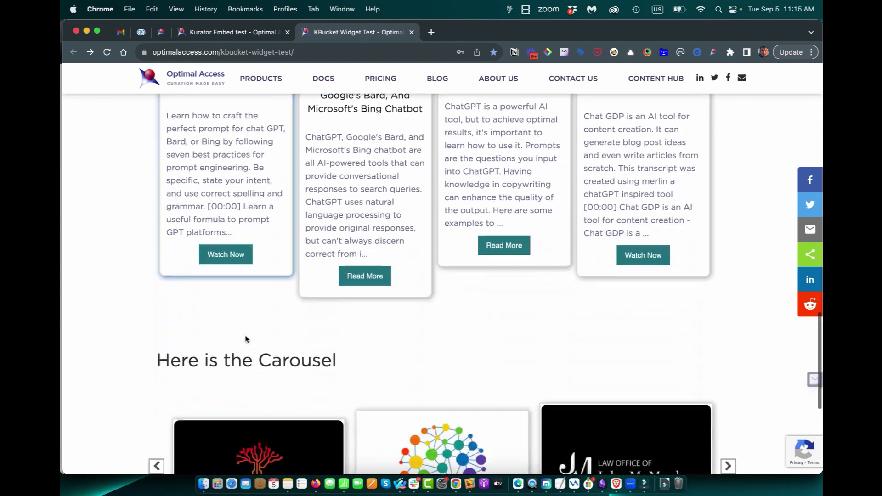
scroll(246, 340, down, 2)
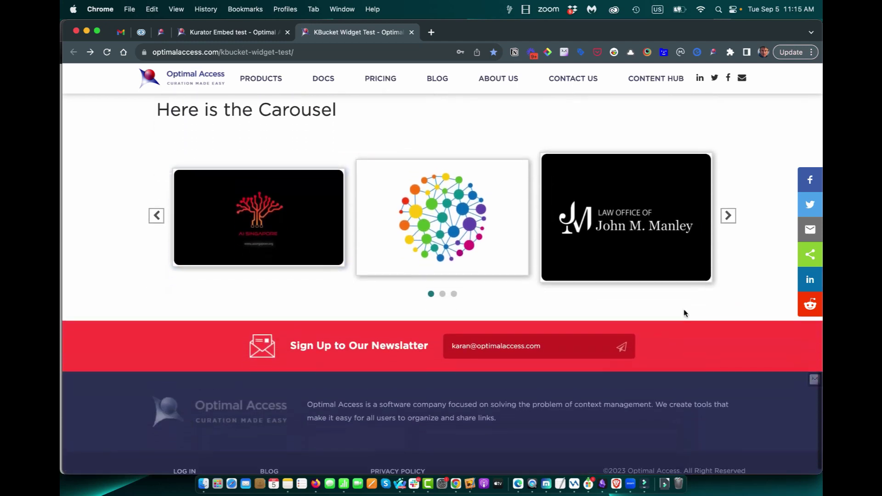
click(727, 212)
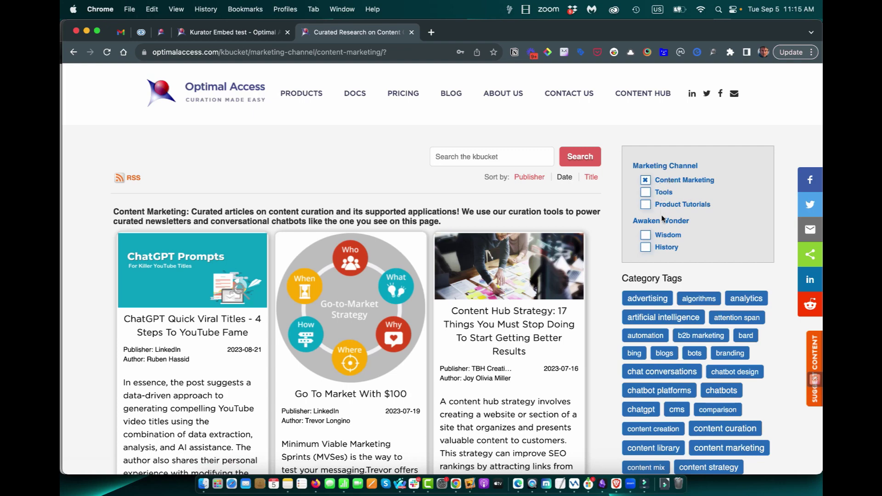
- On the Content Marketing KBucket page, open the "Content Hub Strategy: 17 Things You Must Stop Doing" card and read its summary
scroll(667, 208, down, 5)
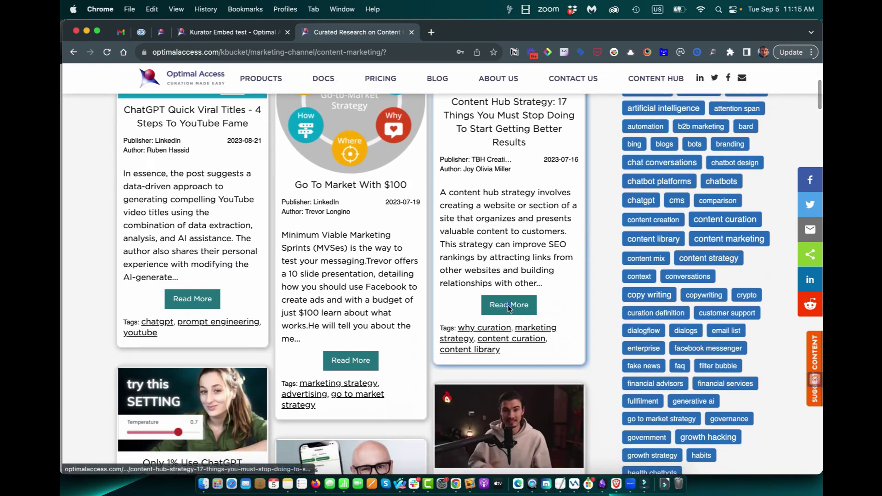
click(508, 307)
scroll(463, 284, down, 3)
scroll(464, 284, down, 2)
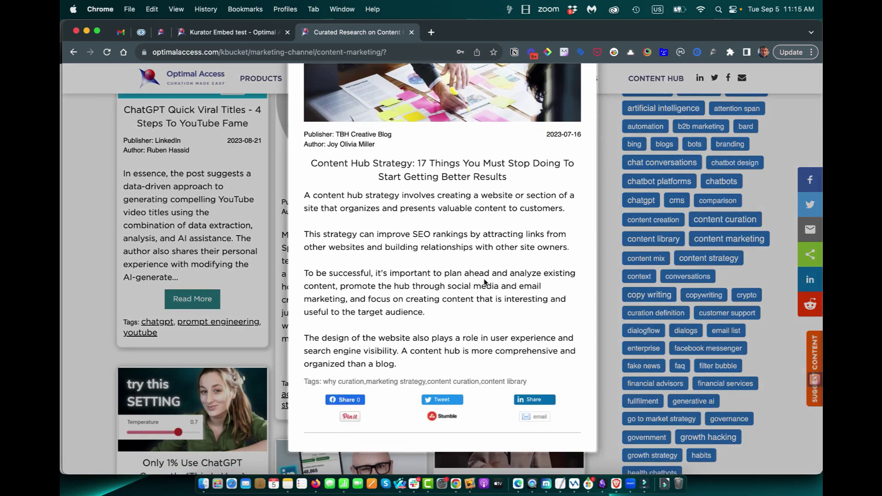
scroll(491, 383, up, 5)
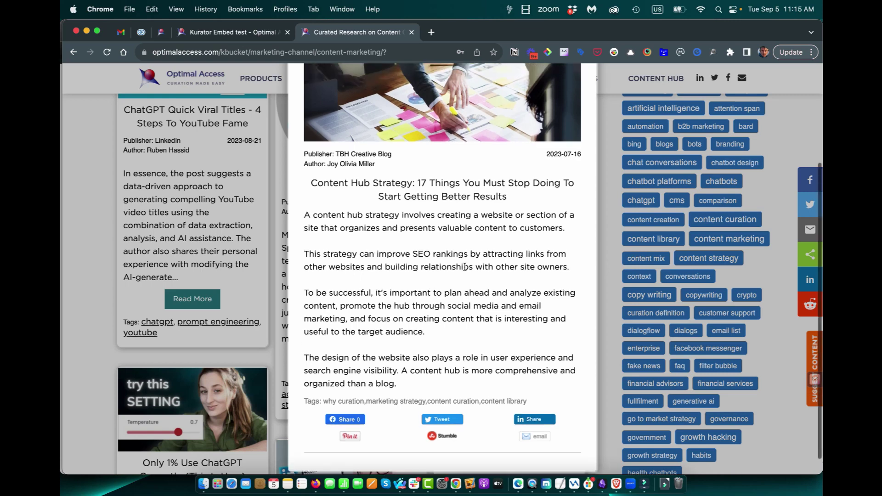